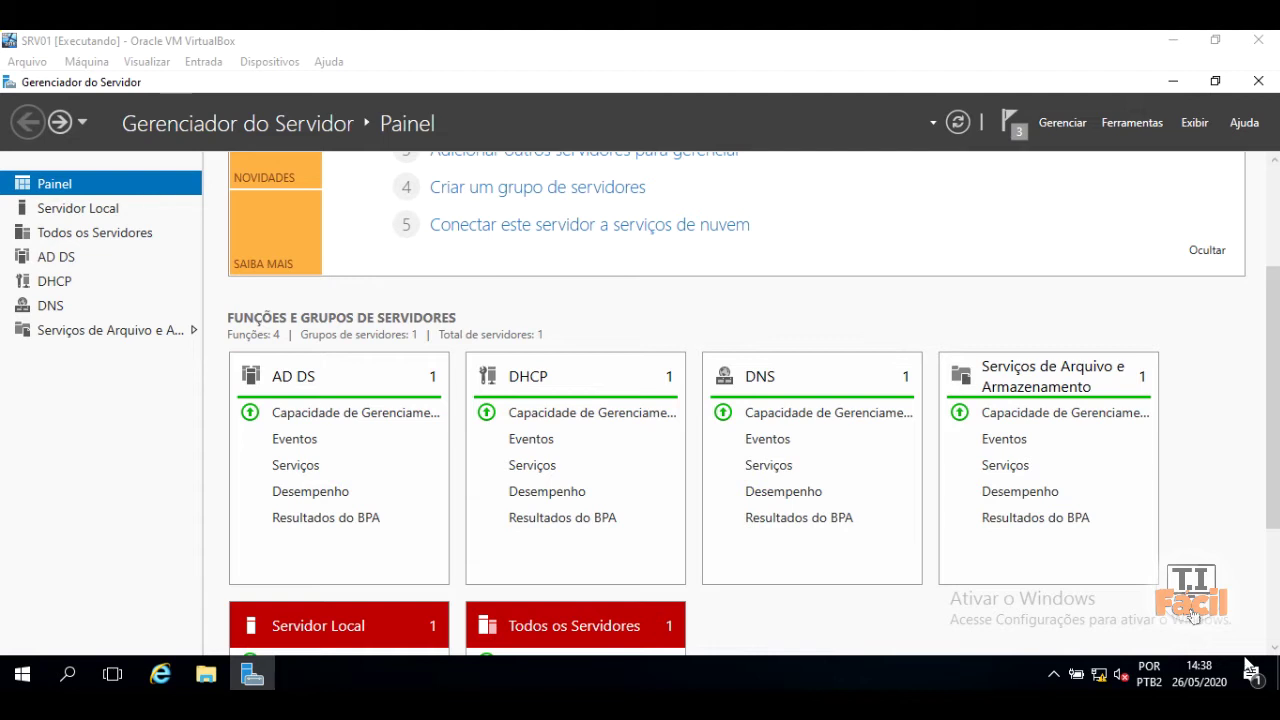
- Open the DHCP console maximized, expand srv01.botucatu.com and its IPv4 node, and widen the tree until names are readable
click(1128, 123)
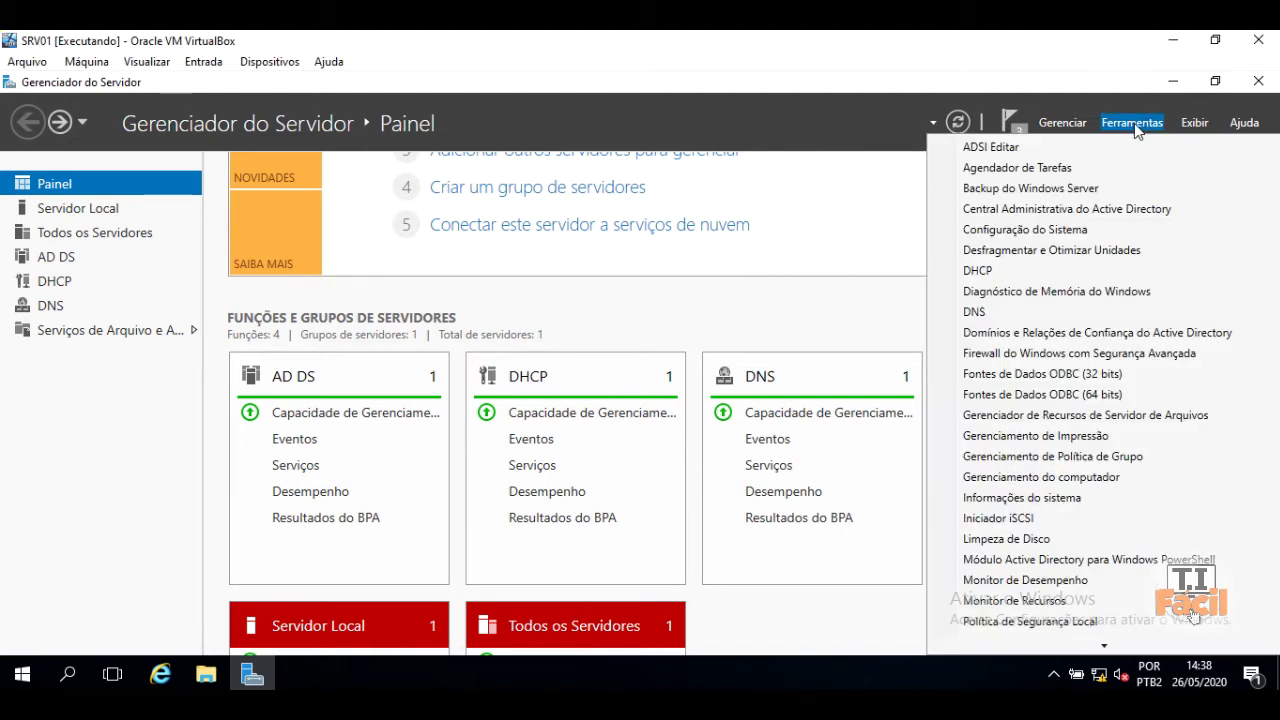
click(985, 272)
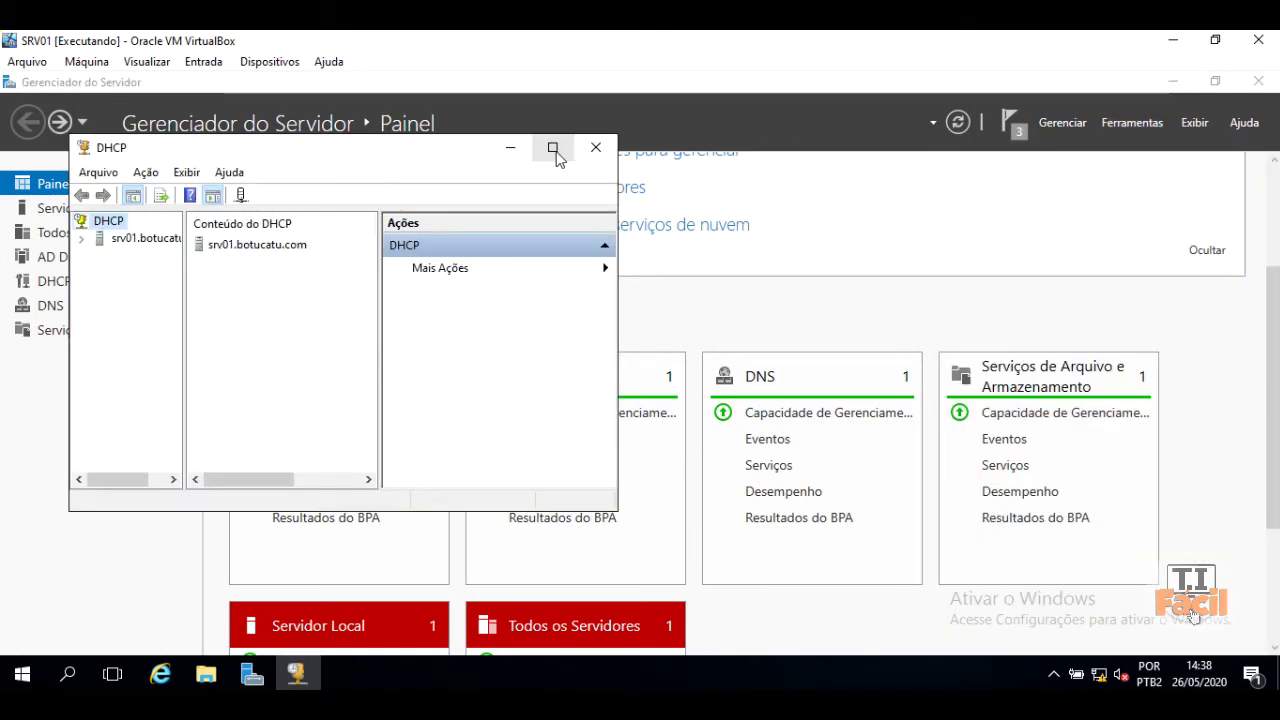
click(555, 152)
click(12, 170)
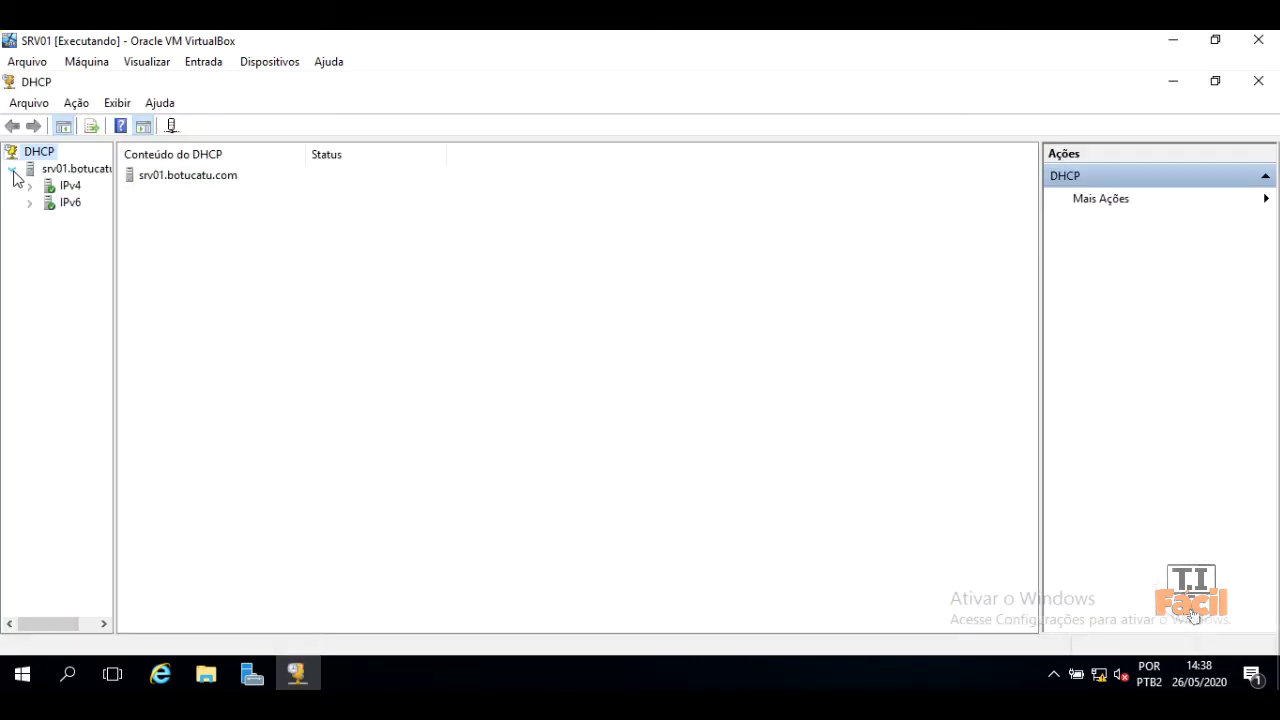
click(30, 186)
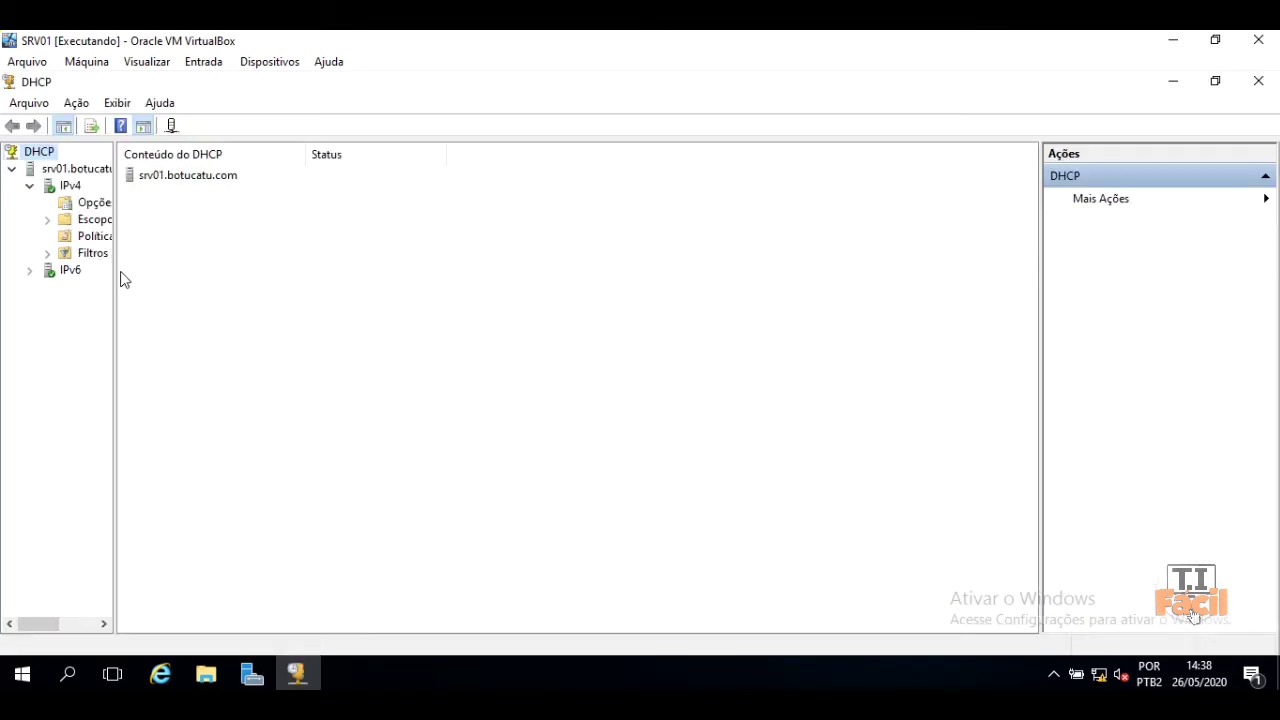
drag(116, 286, 225, 298)
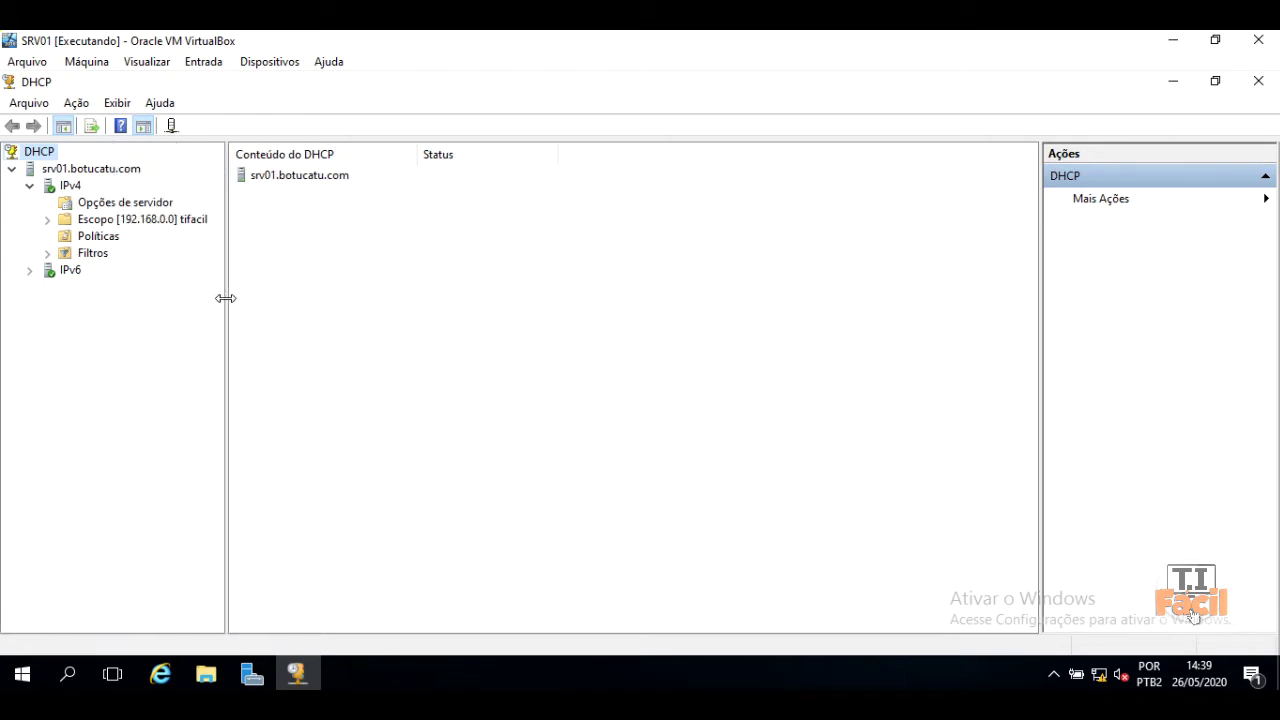
- Expand the scope [192.168.0.0] tifacil and review its active leases and reservations
click(49, 219)
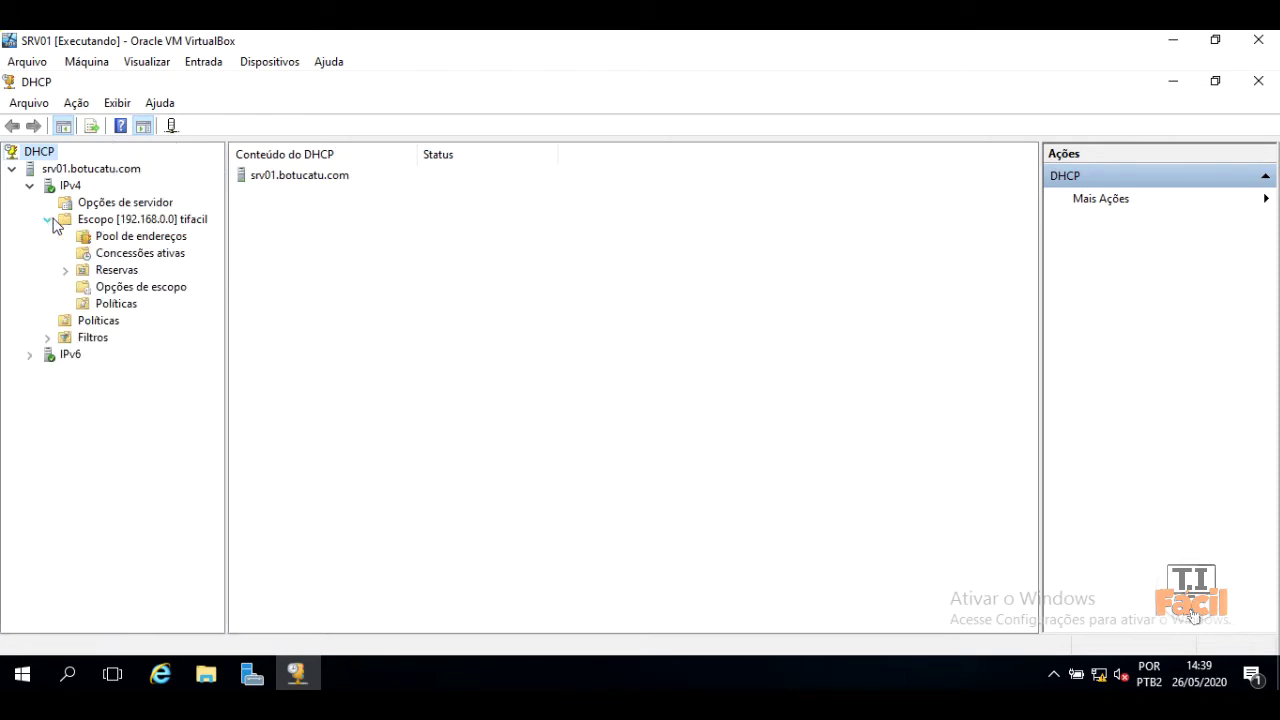
click(172, 222)
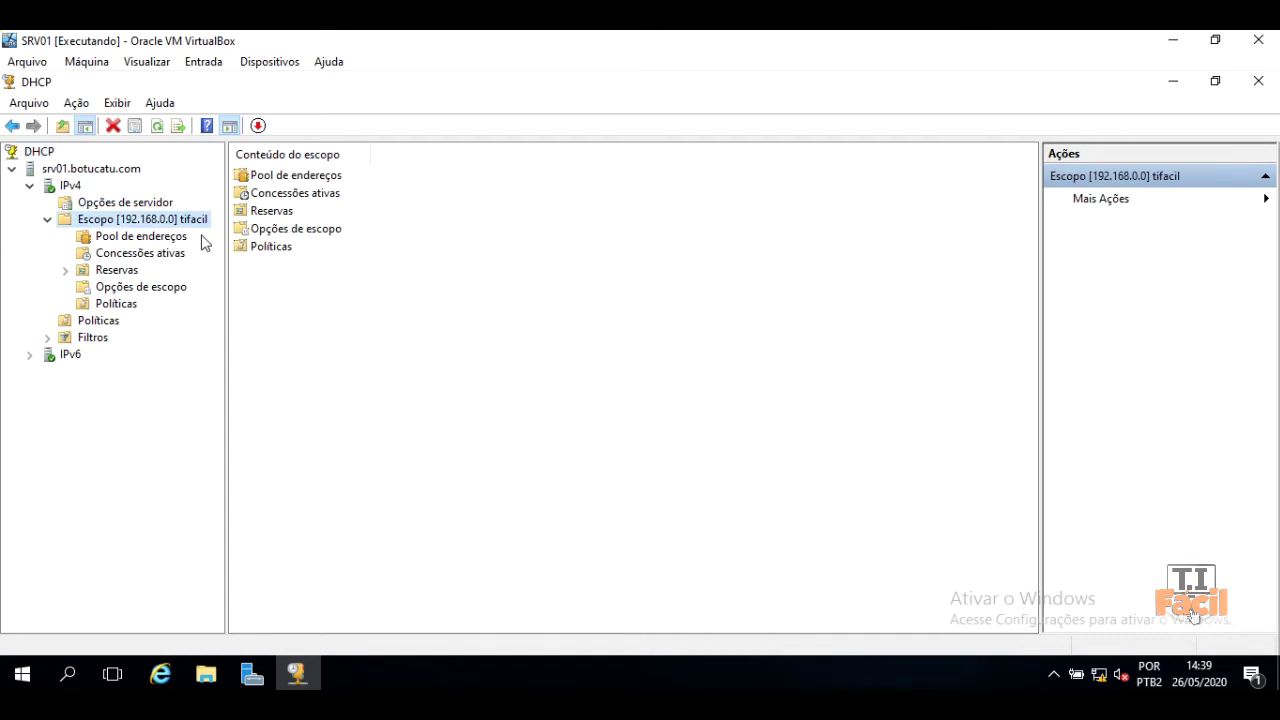
click(118, 257)
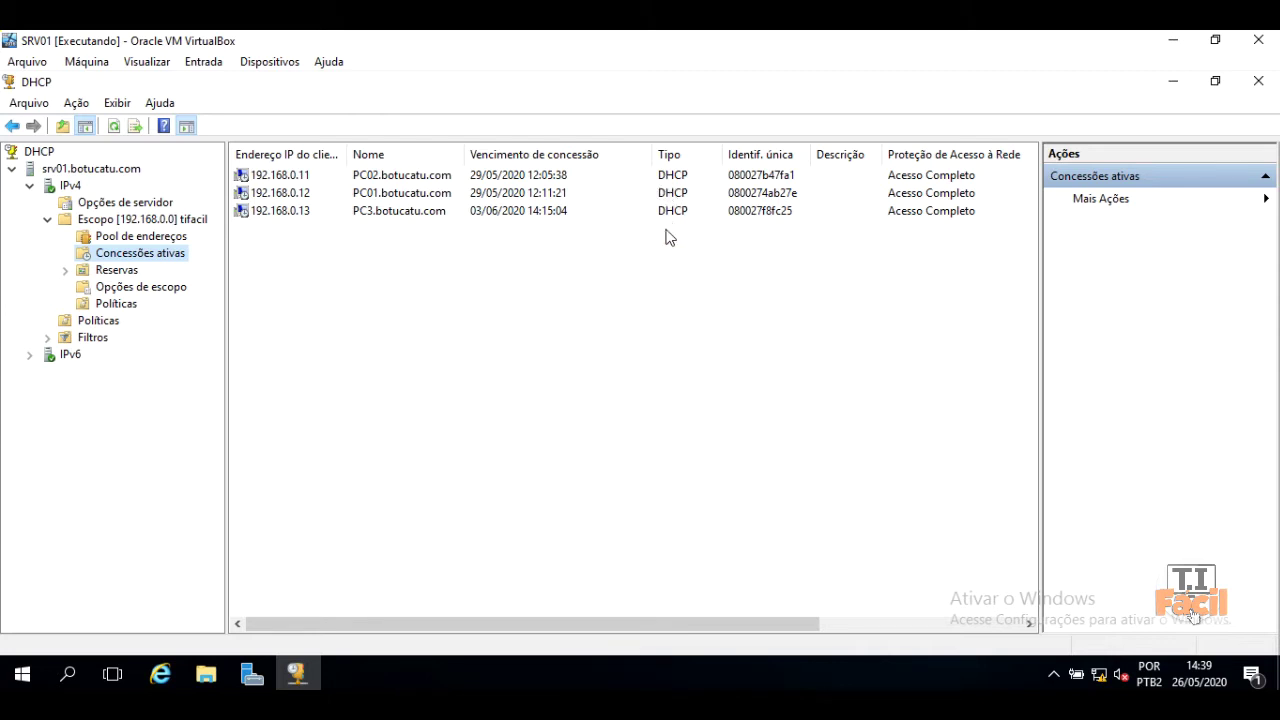
click(116, 270)
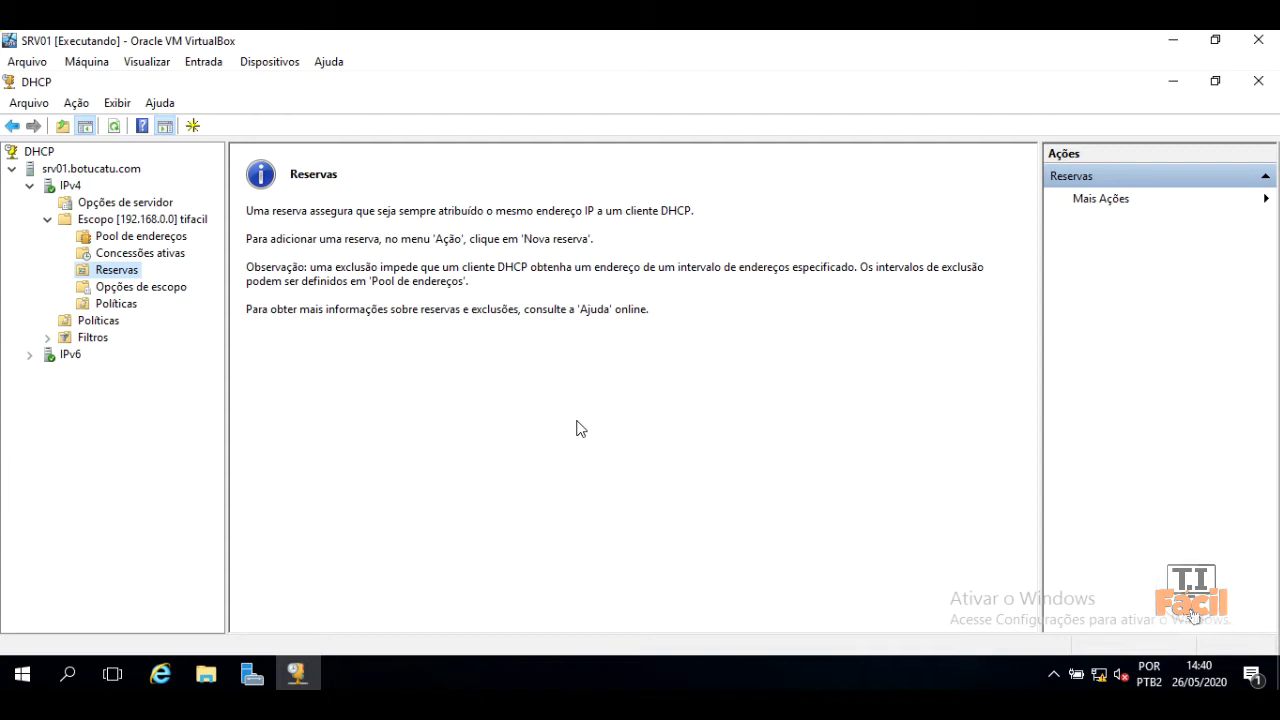
- Switch to the PC3 virtual machine and open a cmd window
mouse_move(252, 675)
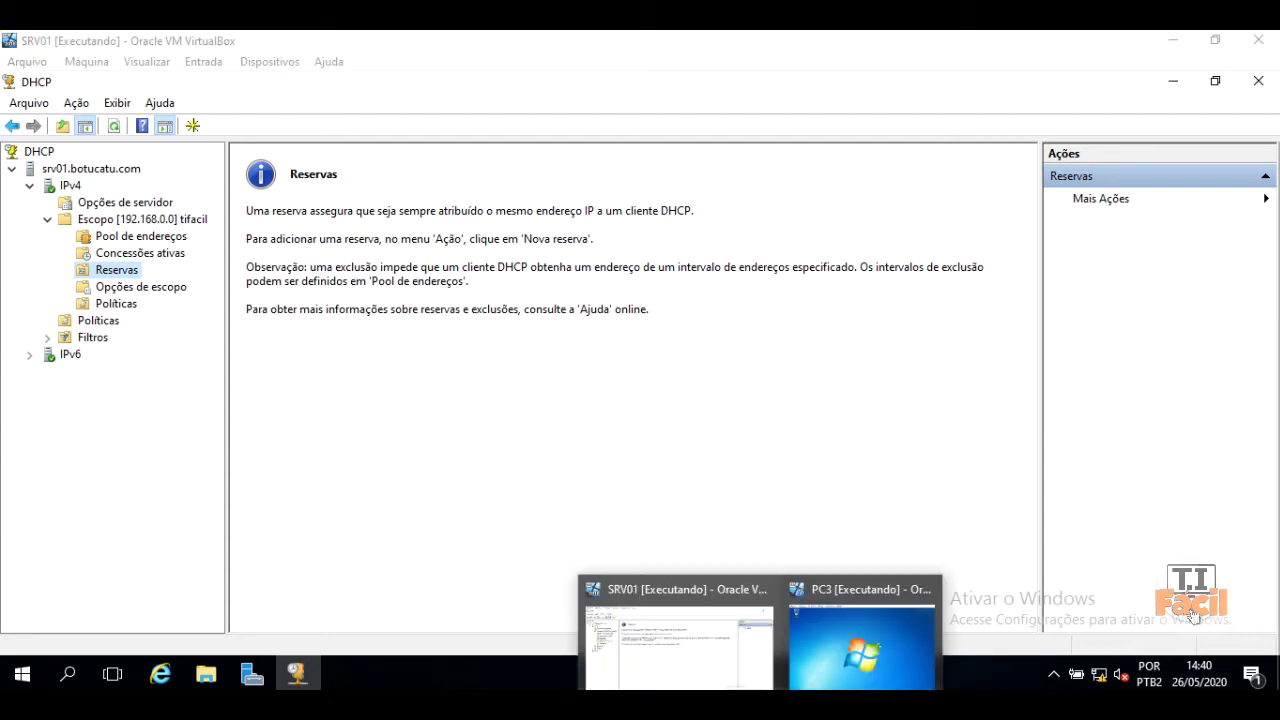
click(857, 661)
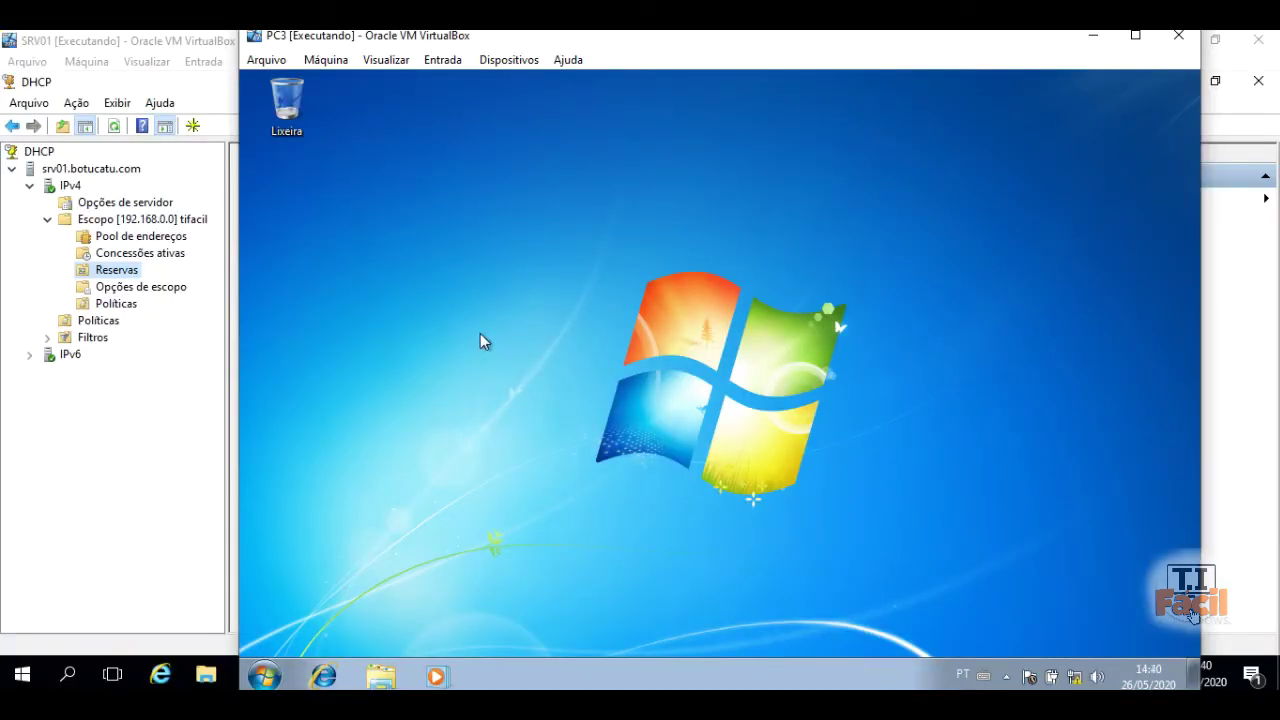
click(266, 677)
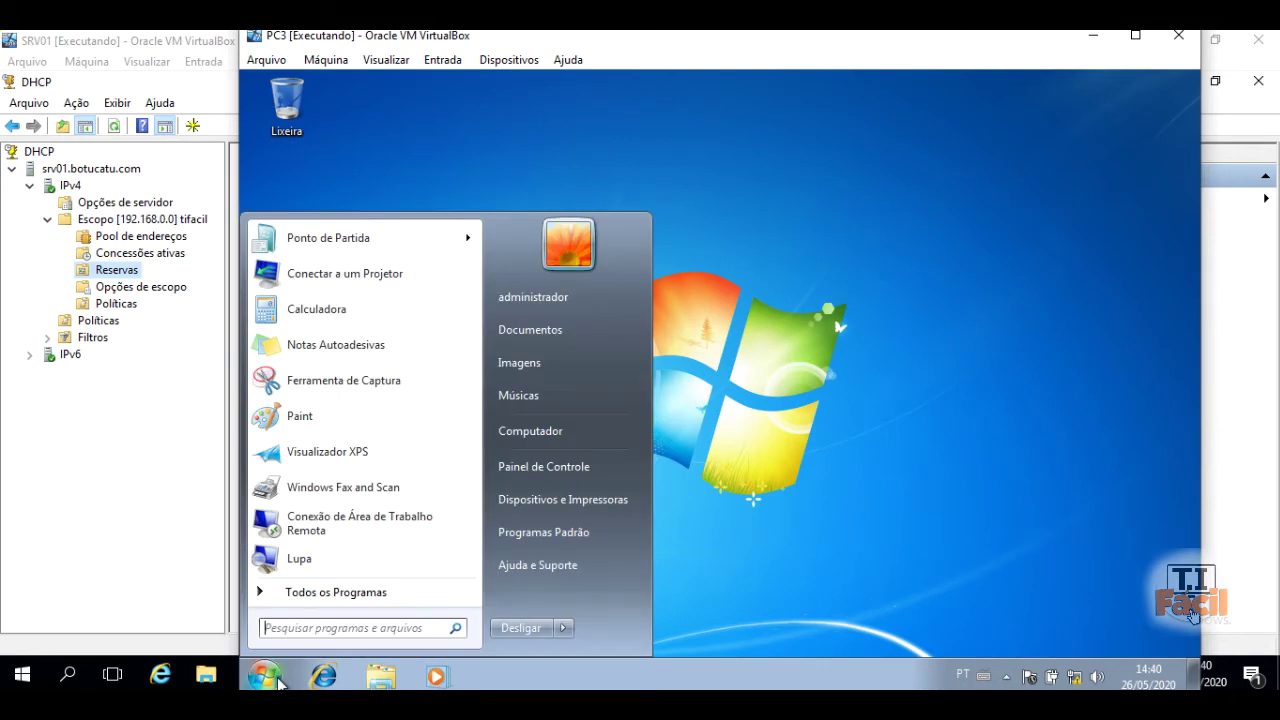
text(cmd)
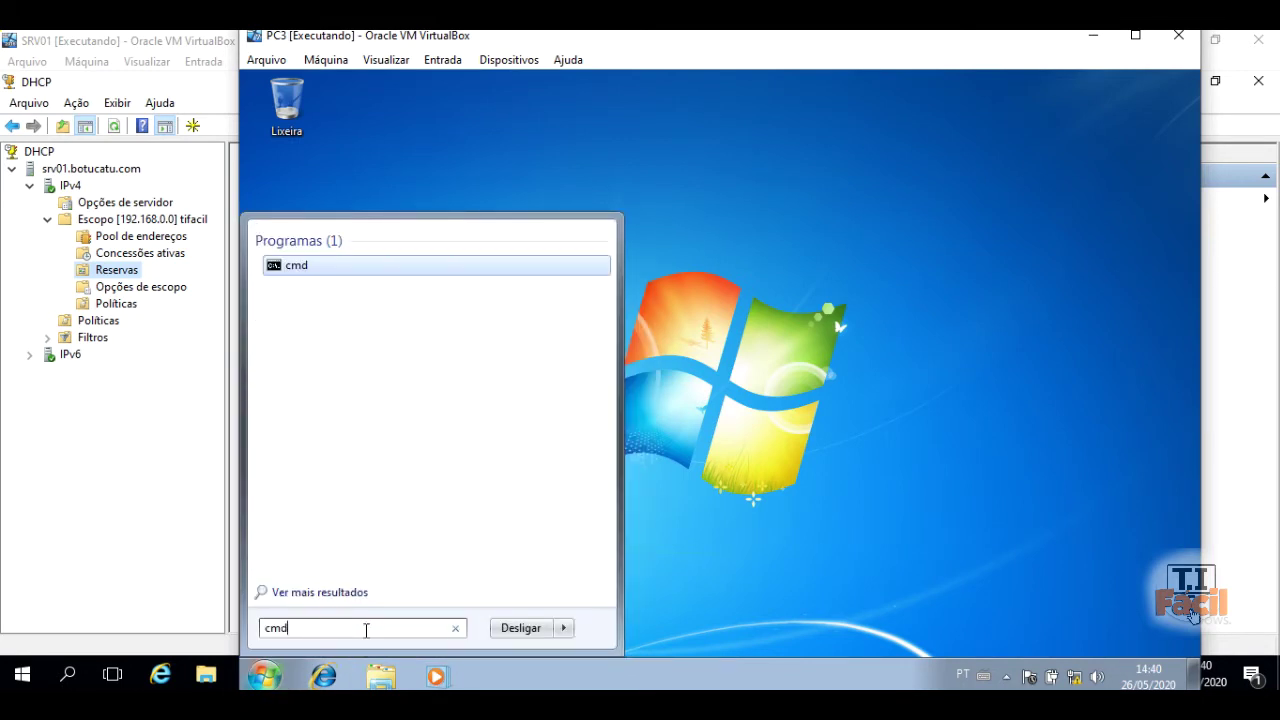
key(Return)
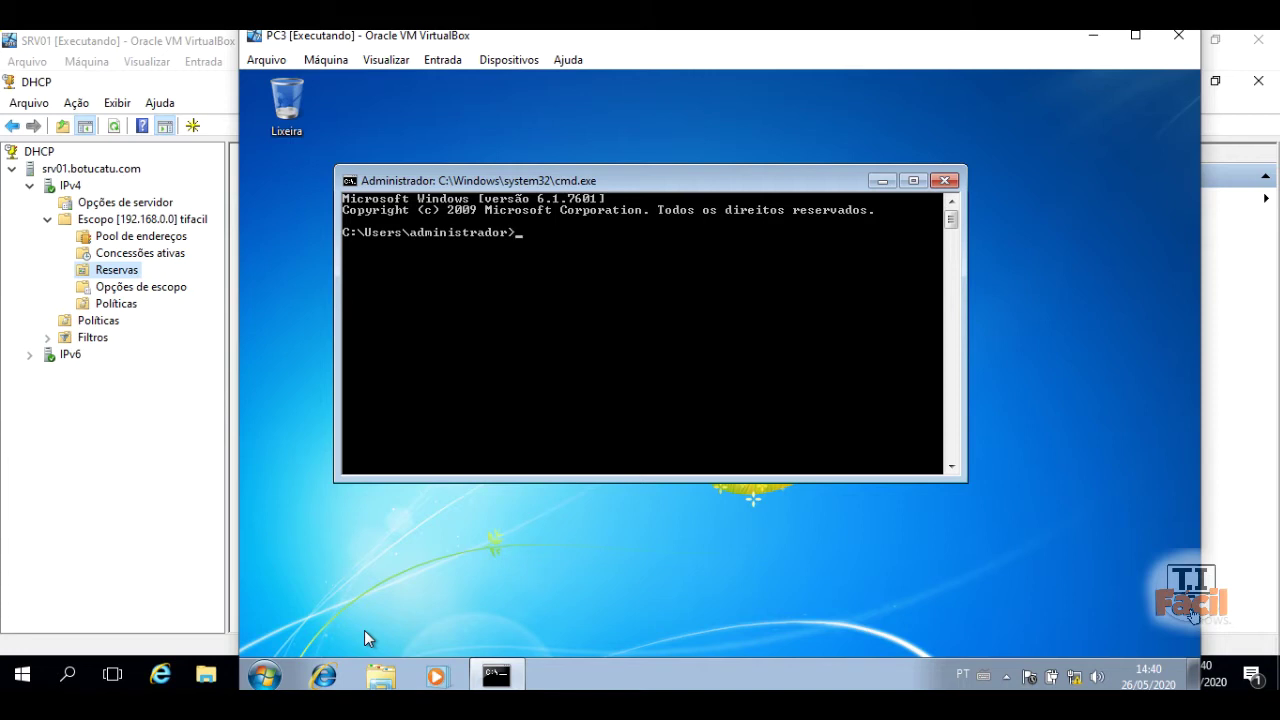
- Run ipconfig /all and examine the Ethernet adapter's physical address and IPv4 settings
text(ipconfig /all)
key(Return)
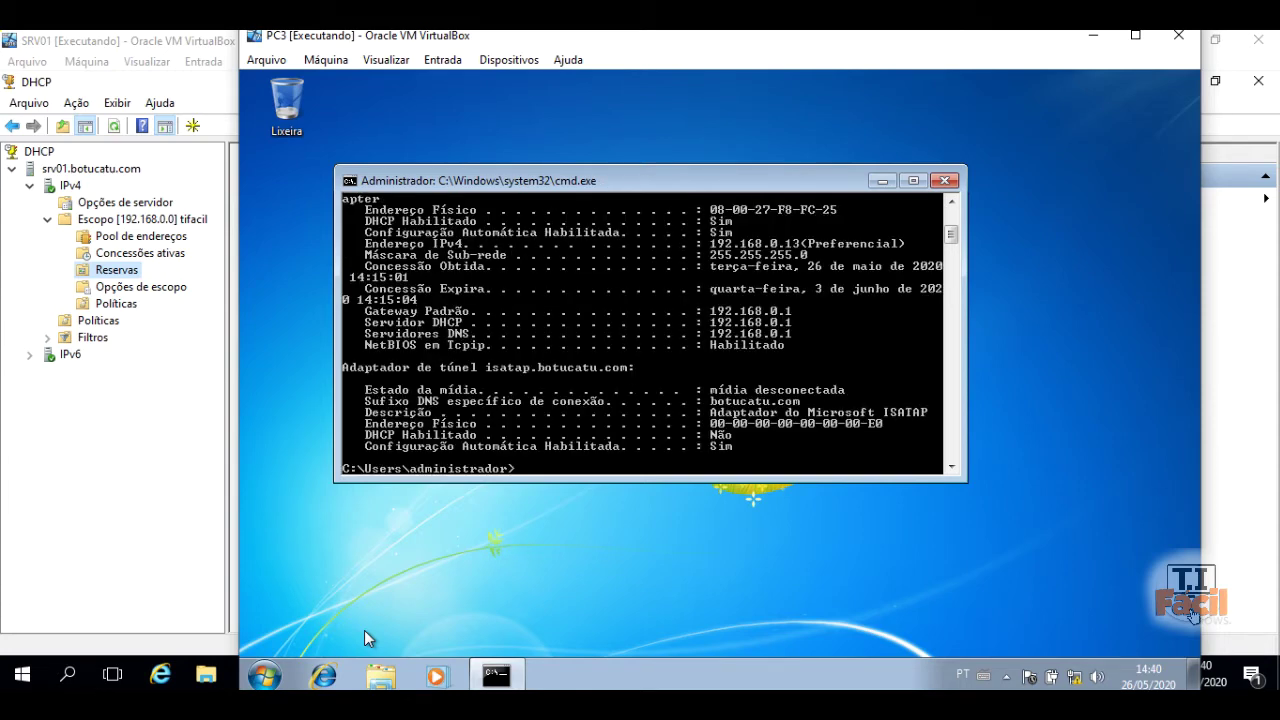
click(951, 202)
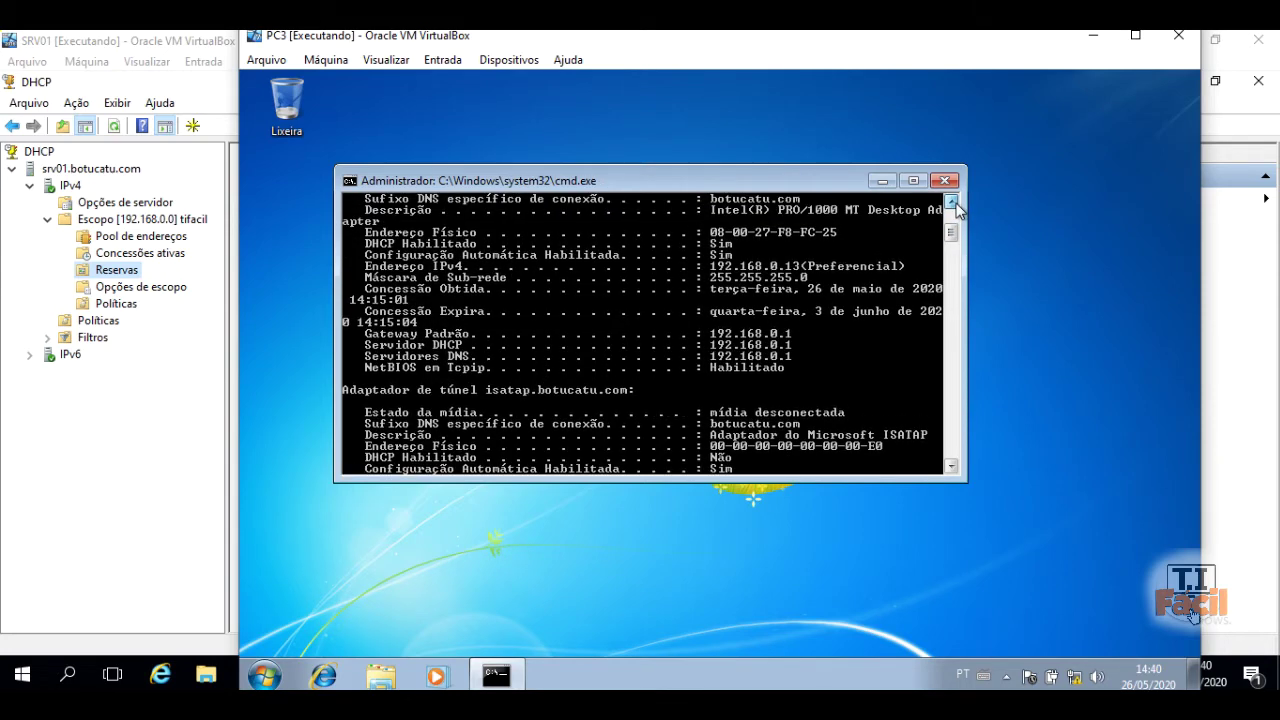
click(951, 202)
click(951, 202)
click(951, 202)
click(951, 202)
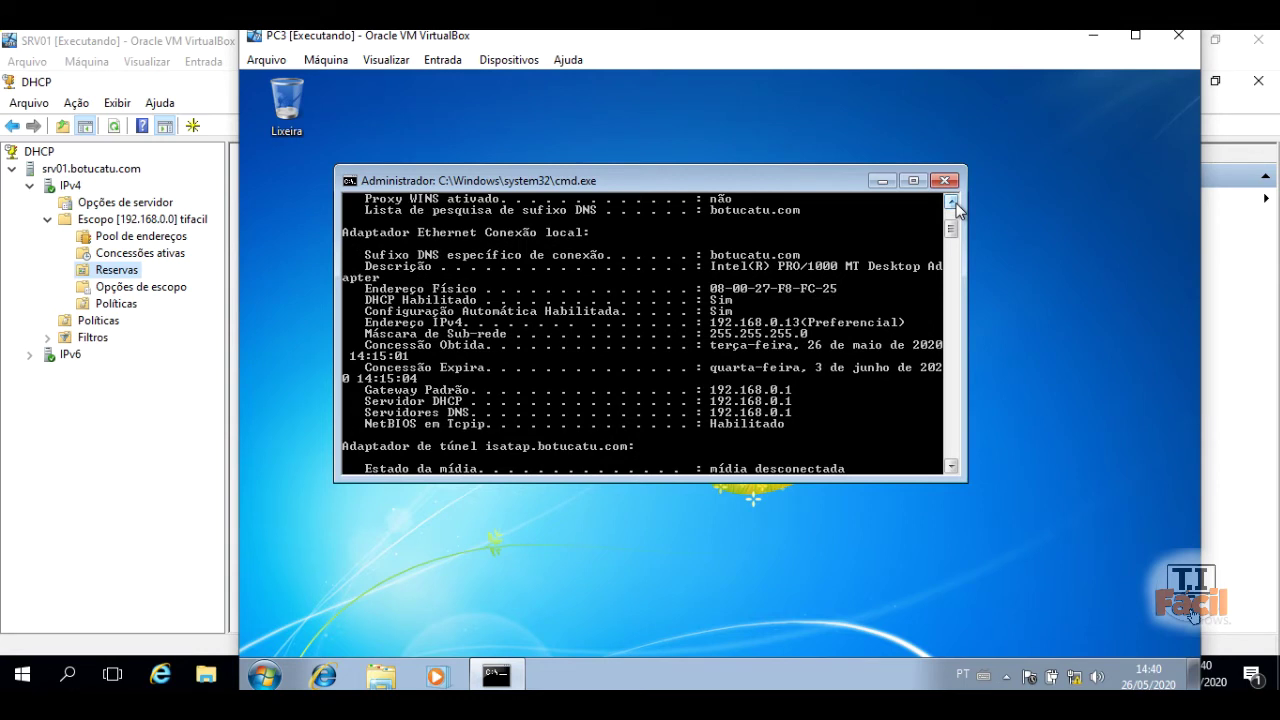
click(951, 202)
click(951, 202)
click(951, 202)
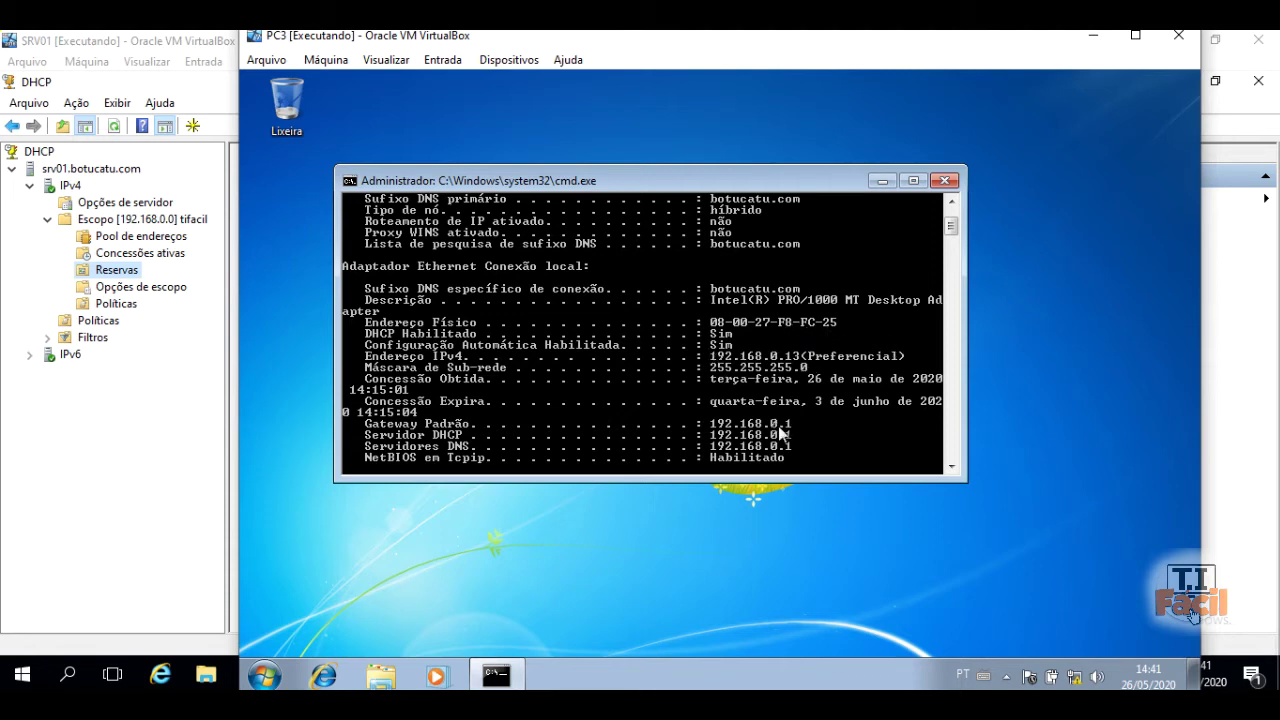
- Clear the console with cls and run getmac to display the machine's physical address
text(cls)
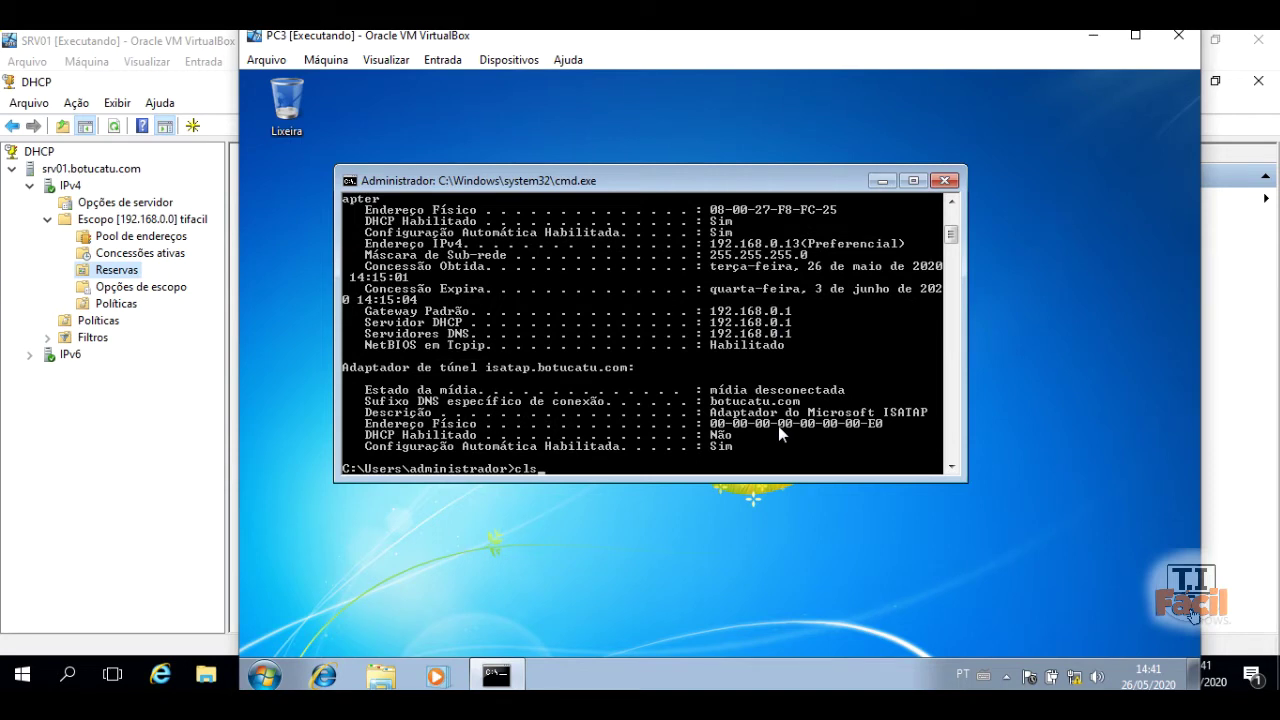
key(Return)
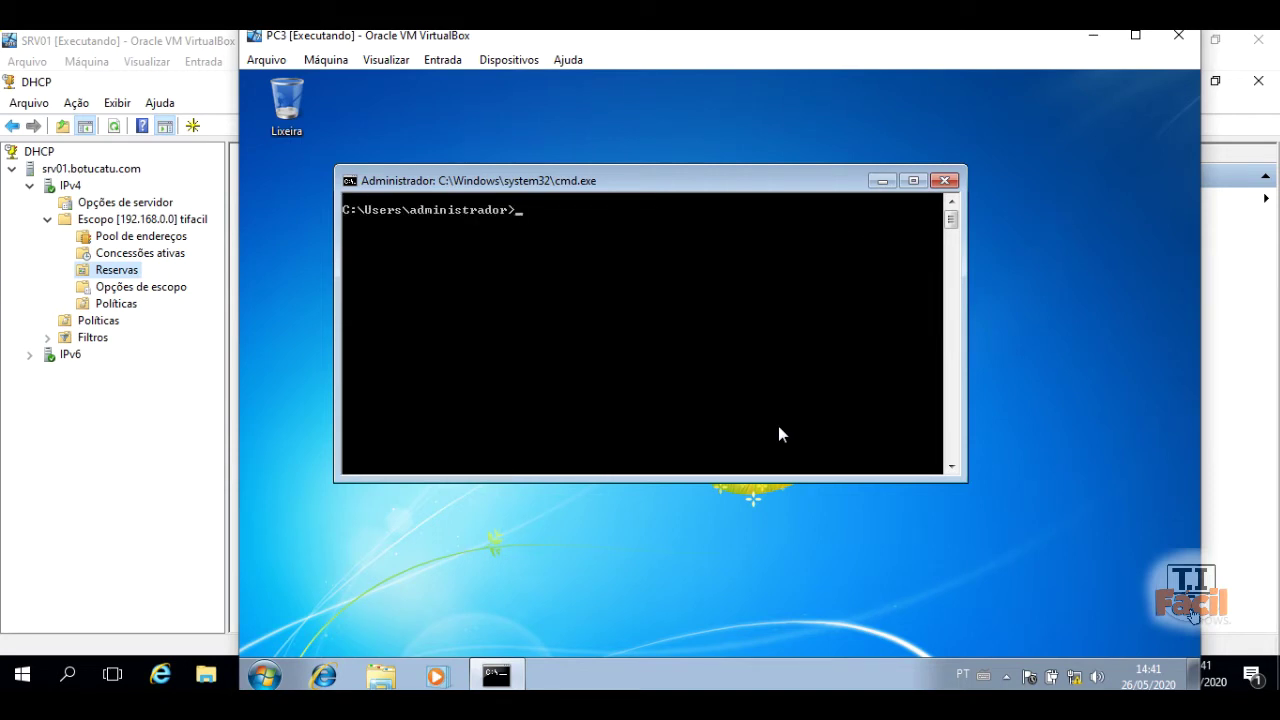
text(getmac)
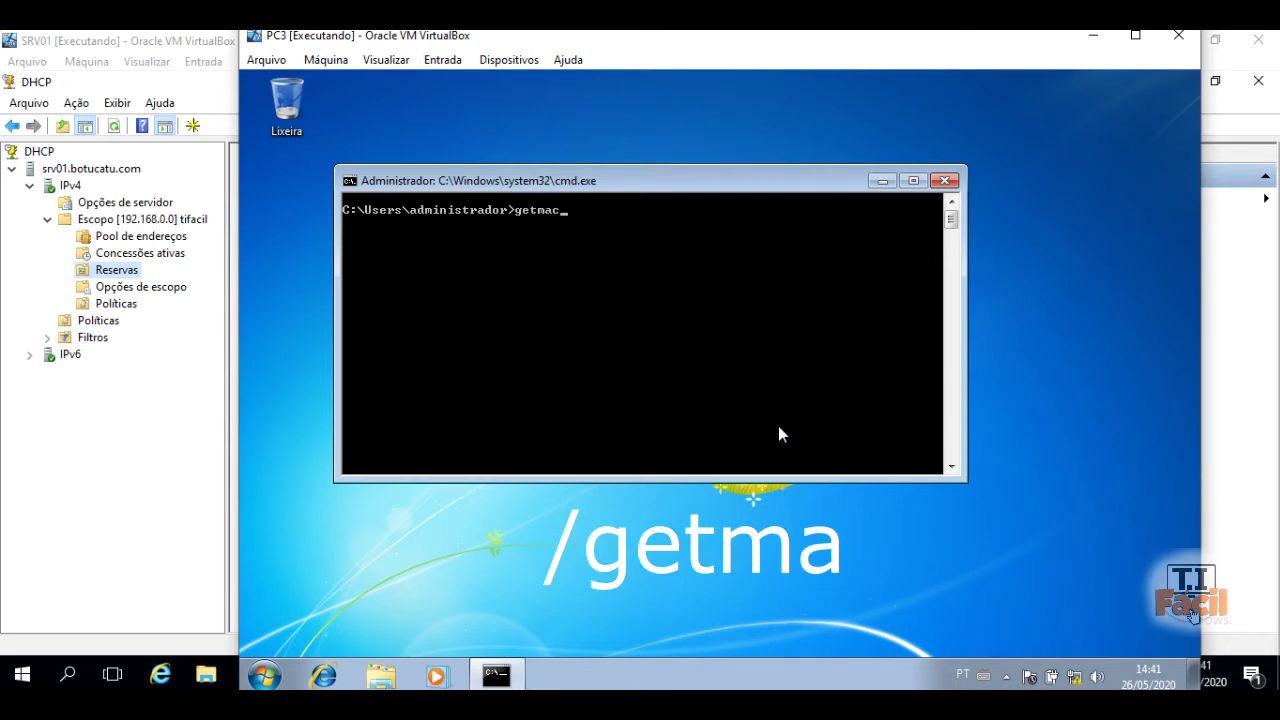
key(Return)
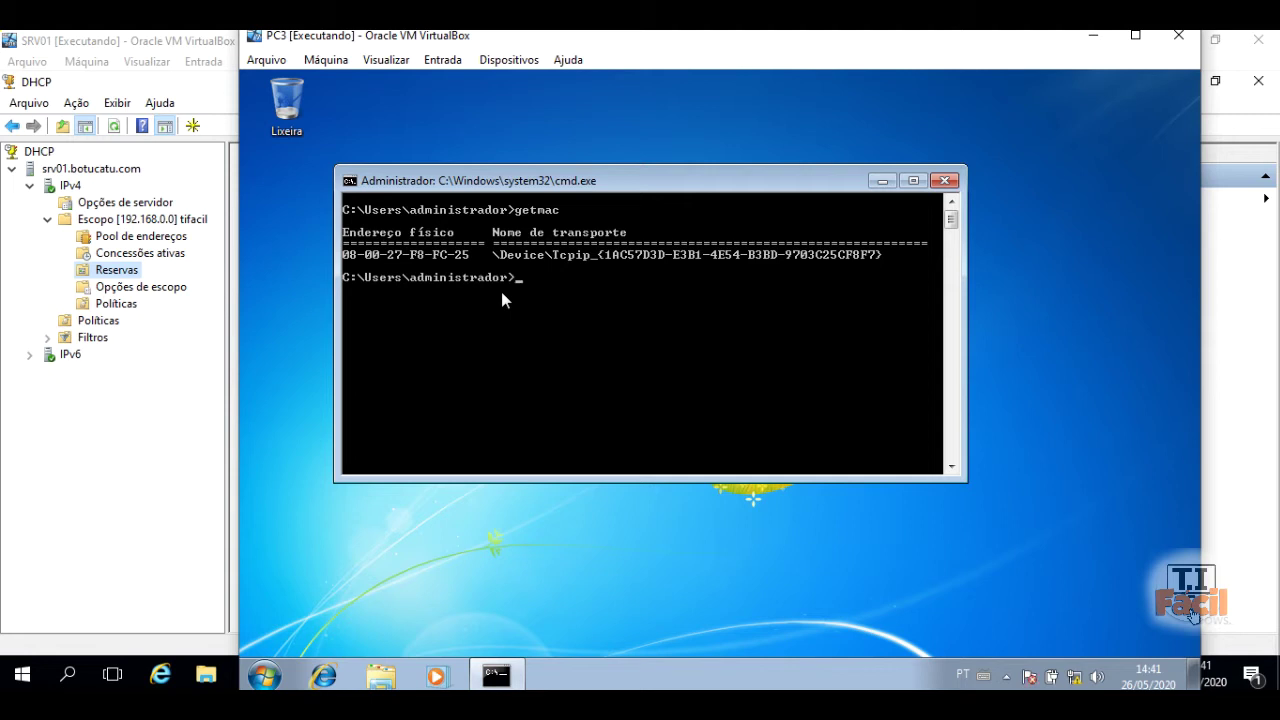
- Return to the SRV01 DHCP console and check PC3's unique identifier in the scope's active leases
click(1108, 37)
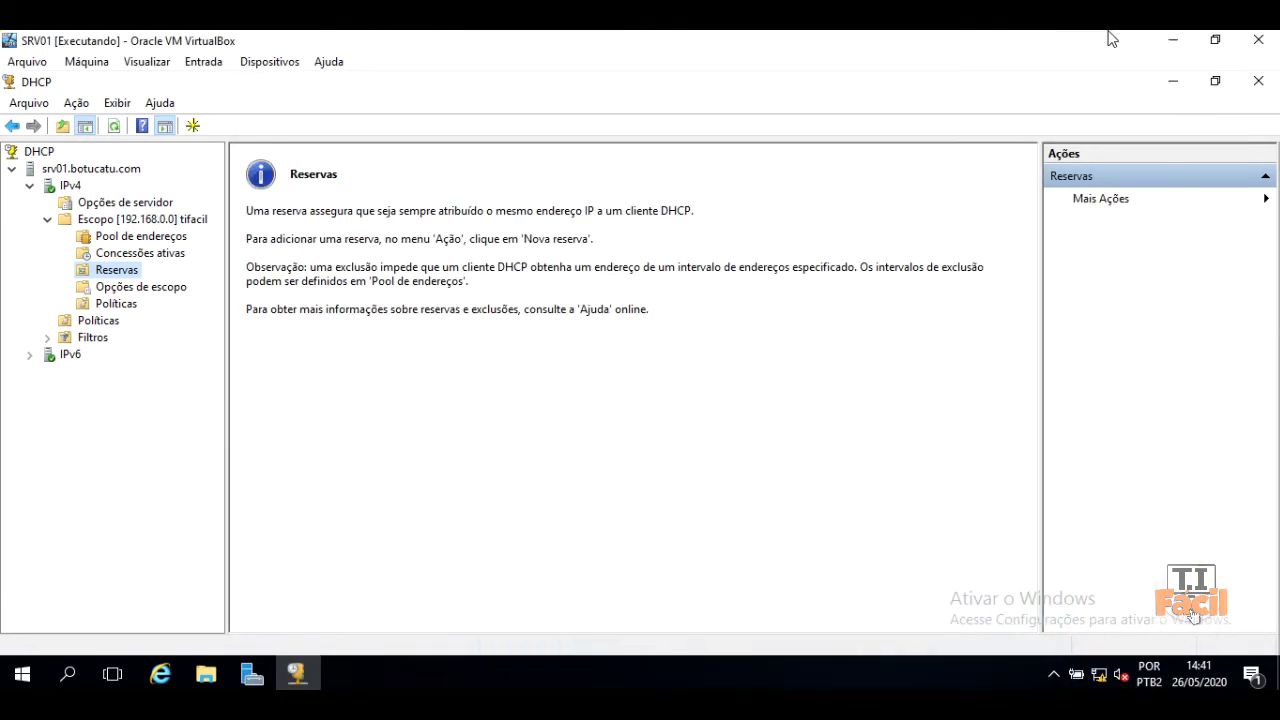
right_click(124, 276)
click(157, 435)
click(151, 257)
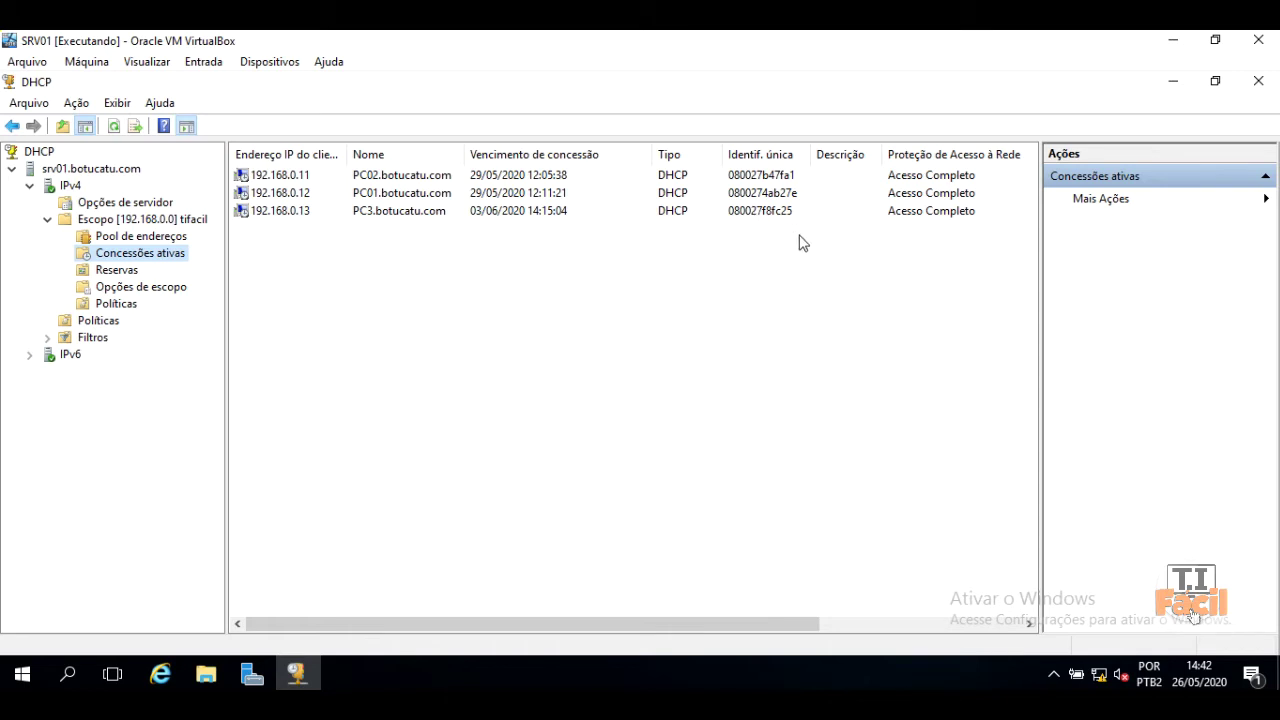
click(322, 214)
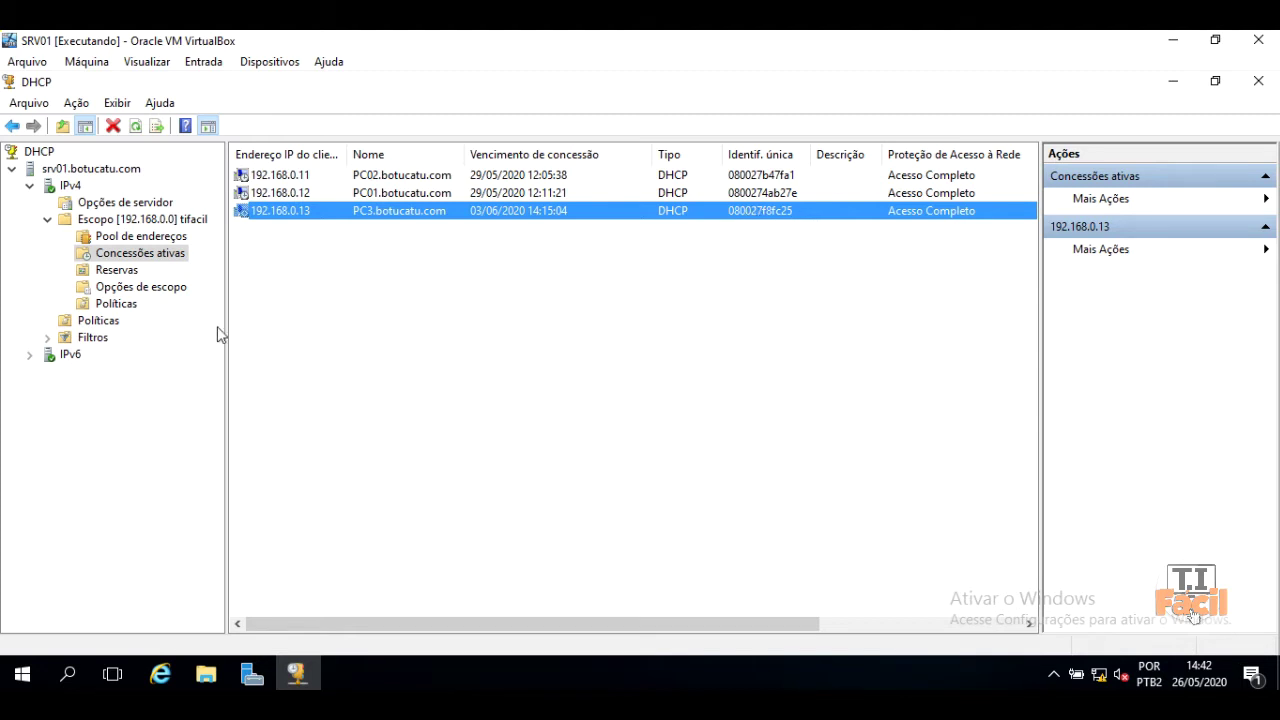
- Start a new reservation in the tifacil scope named PC produção with the IP address 192.168.0.20
click(112, 270)
right_click(113, 273)
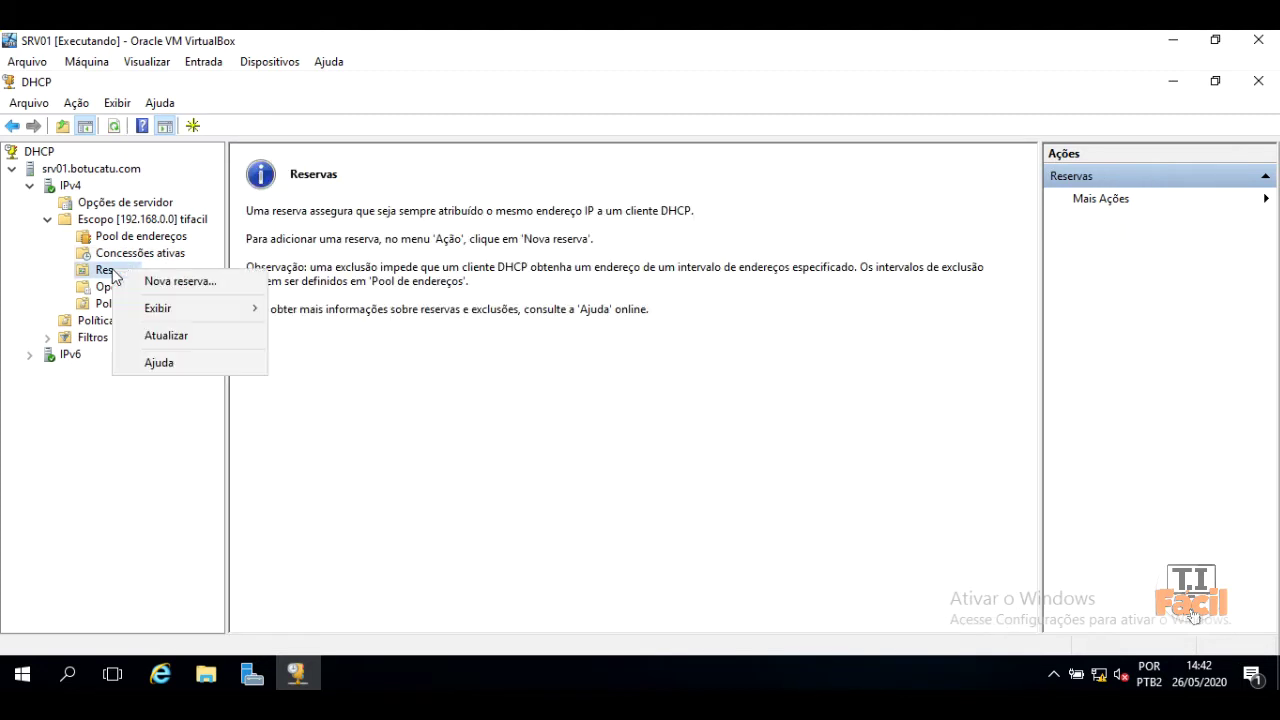
click(170, 280)
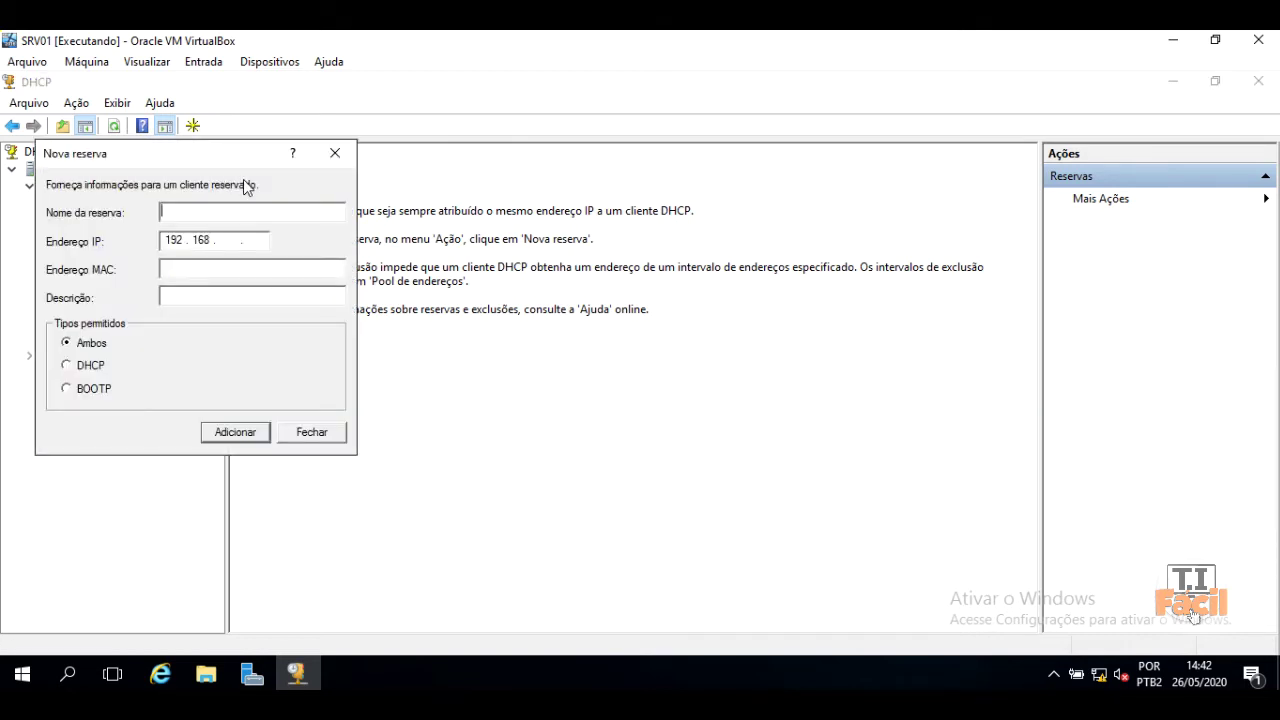
text(Pc)
key(BackSpace)
text(C produção)
key(Tab)
text(0)
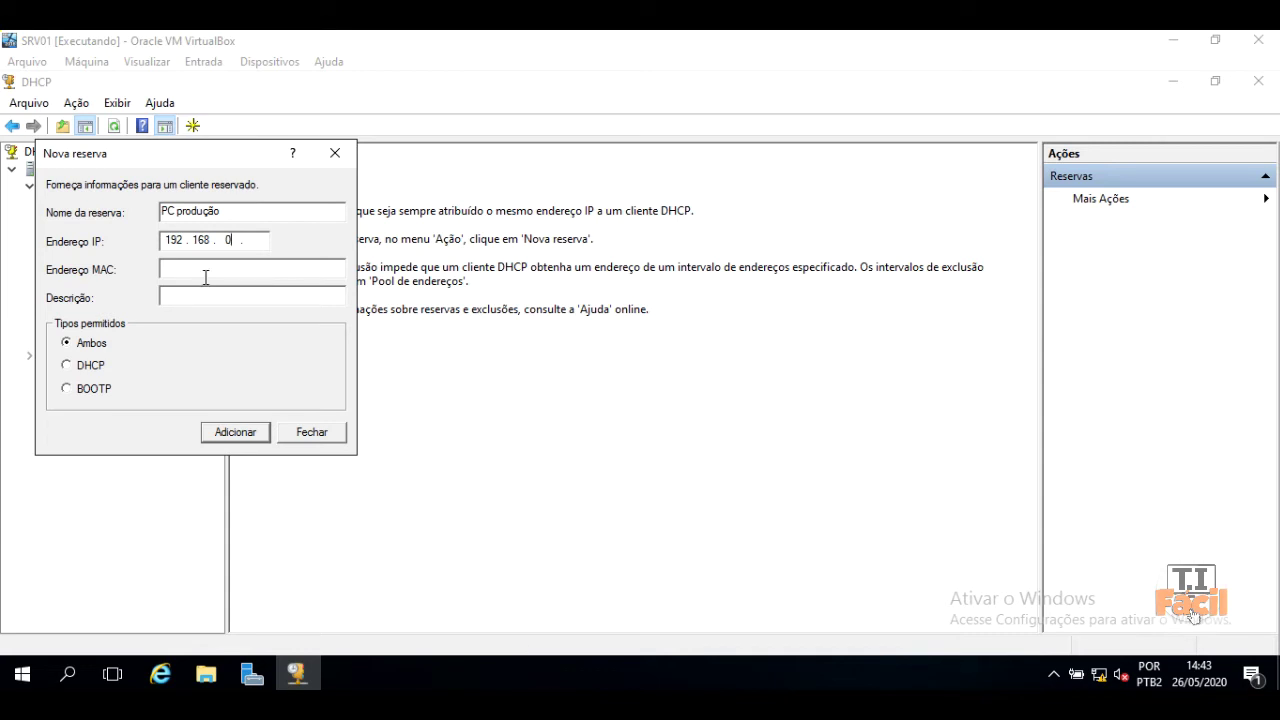
click(263, 232)
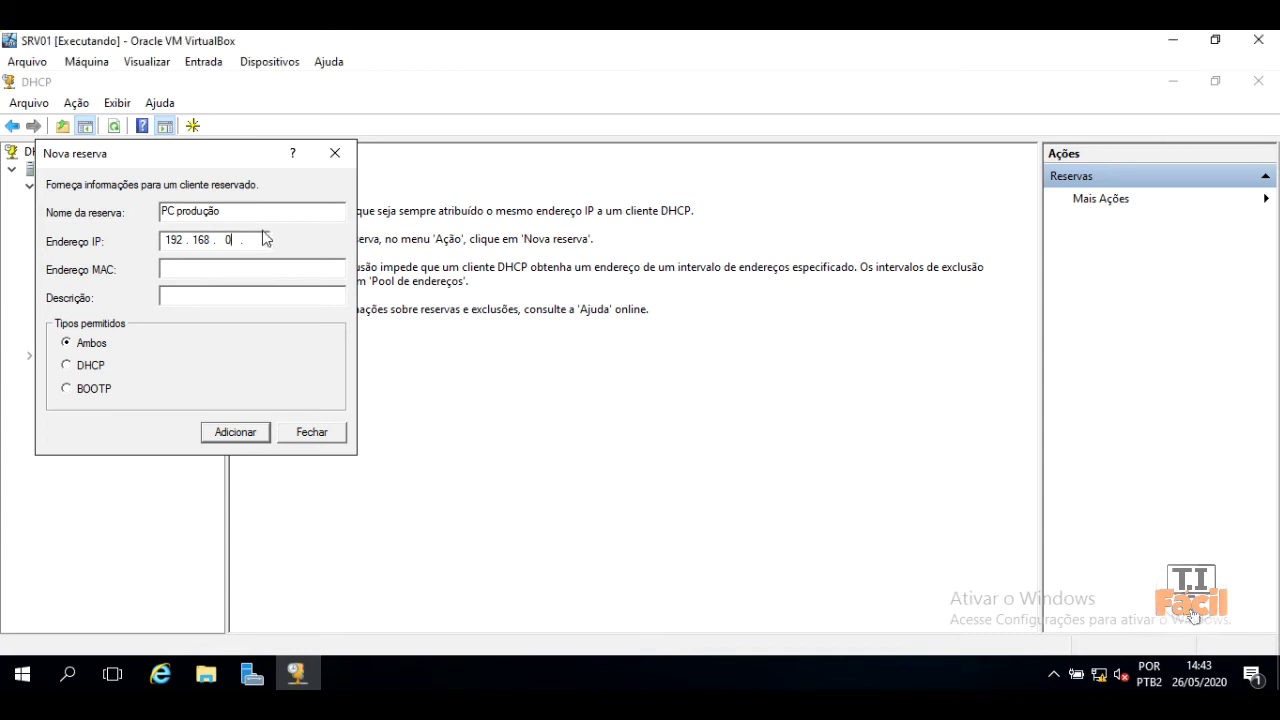
text(.20)
- Give the reservation MAC address 080027f8fc25 and the description "pc da linha de produção", add it and close the form
click(190, 272)
text(00)
key(BackSpace)
text(80027f8fc25)
click(263, 300)
text(pc da produção)
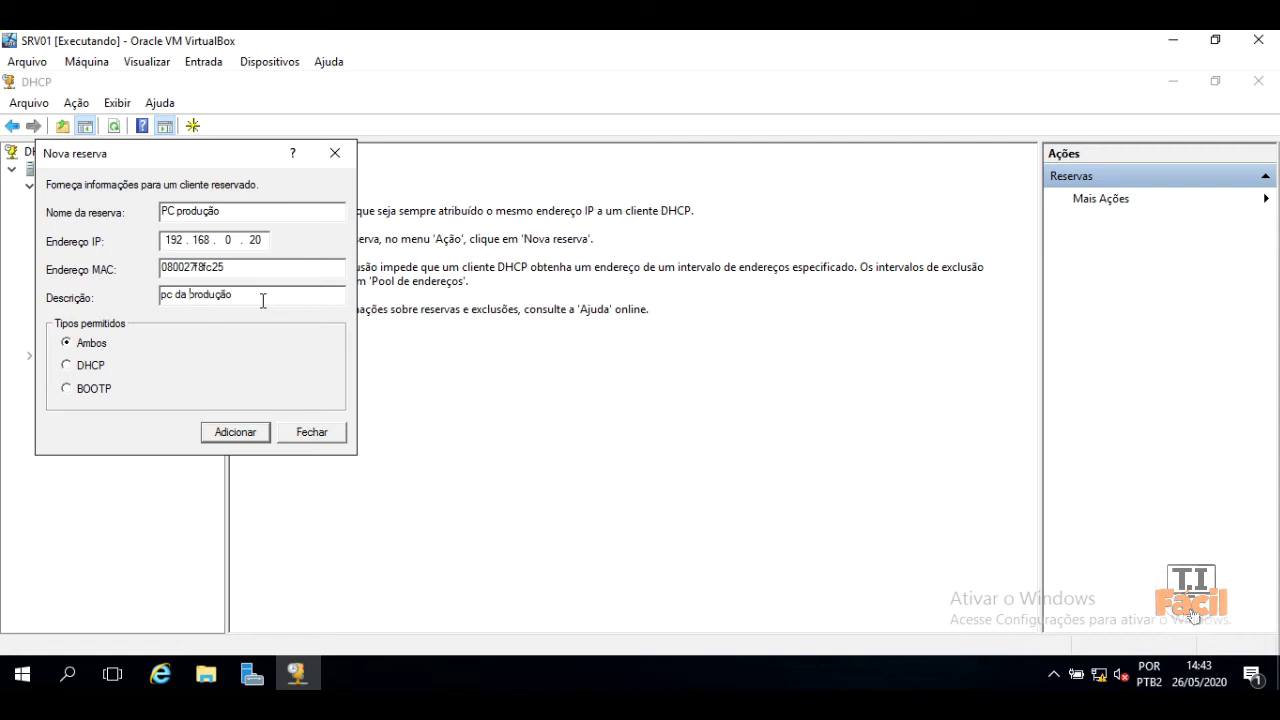
key(ctrl+Left)
text(linha de)
click(234, 435)
click(311, 434)
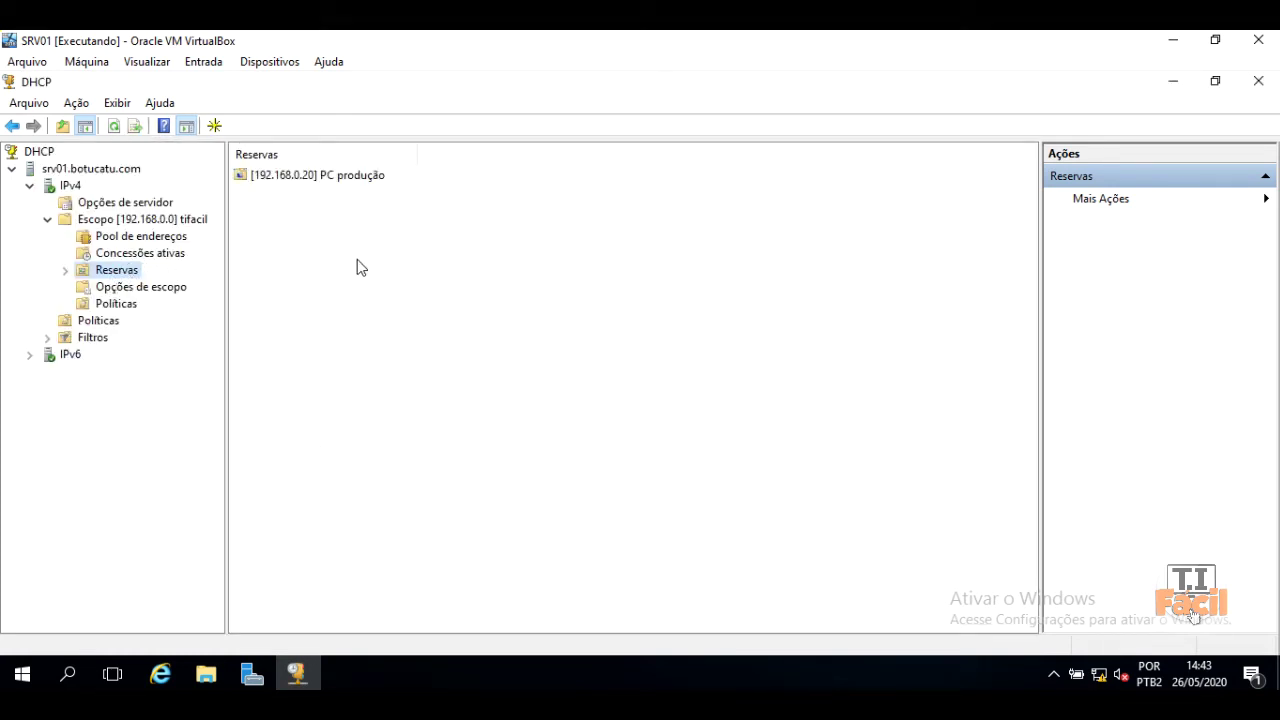
- Check the PC produção reservation and compare it with PC3's current lease in the active leases
click(270, 186)
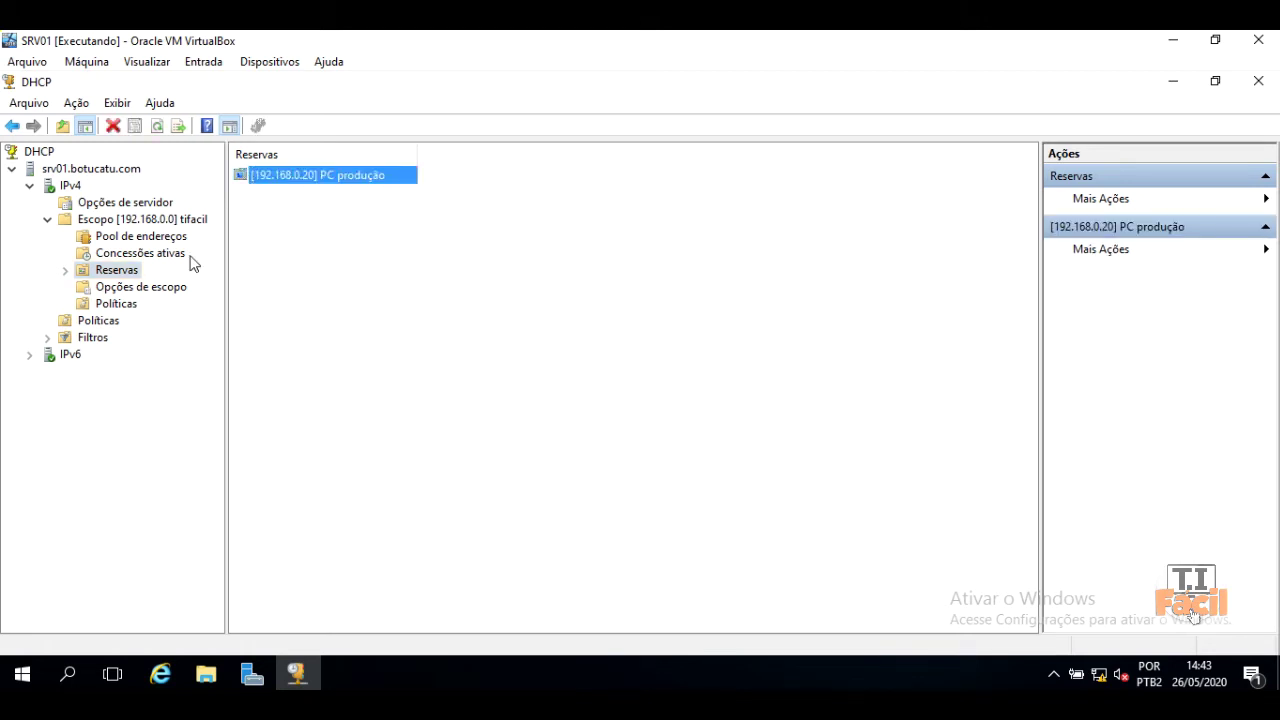
click(147, 256)
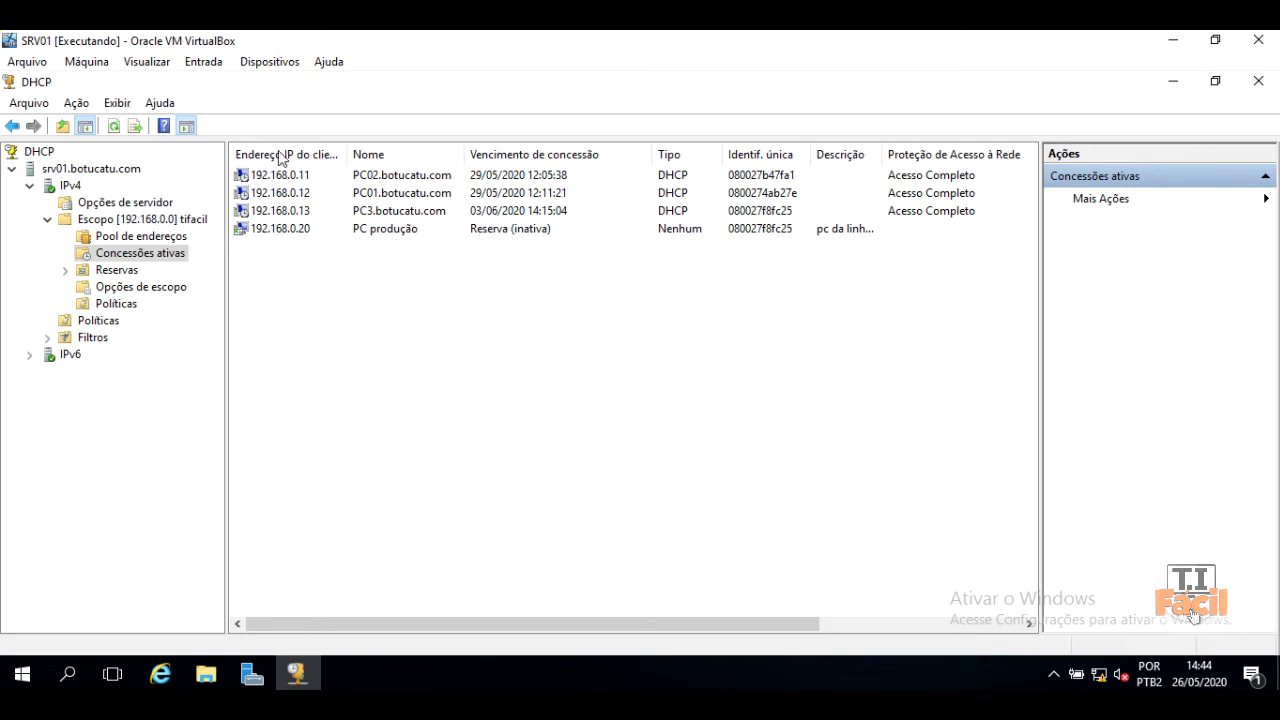
click(288, 212)
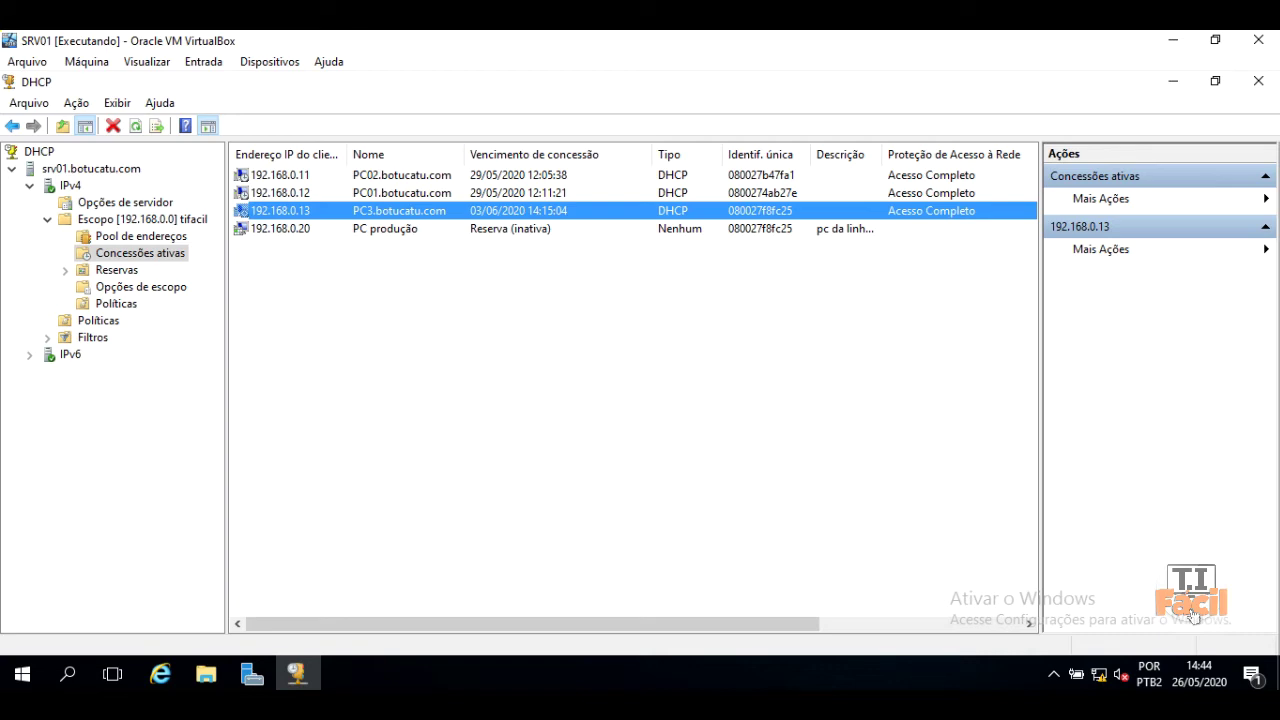
- Switch to the PC3 virtual machine and release its IP address with ipconfig /release at the command prompt
click(865, 668)
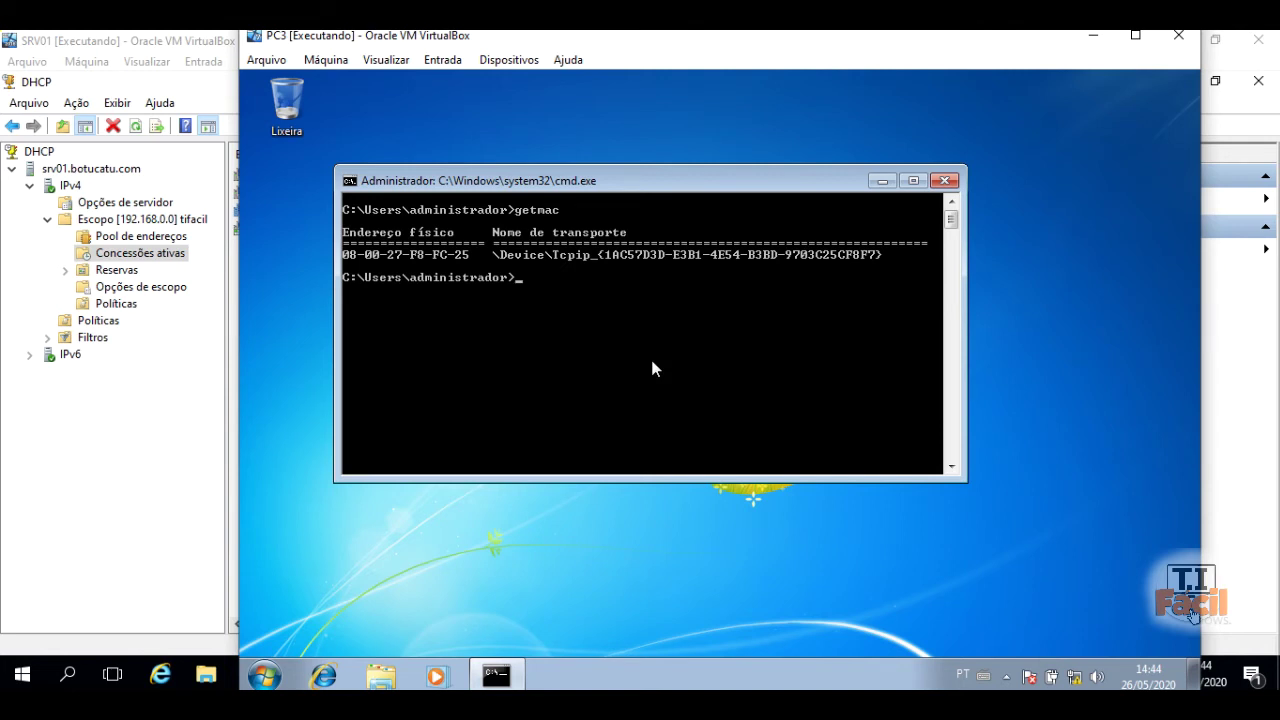
text(ipconfi)
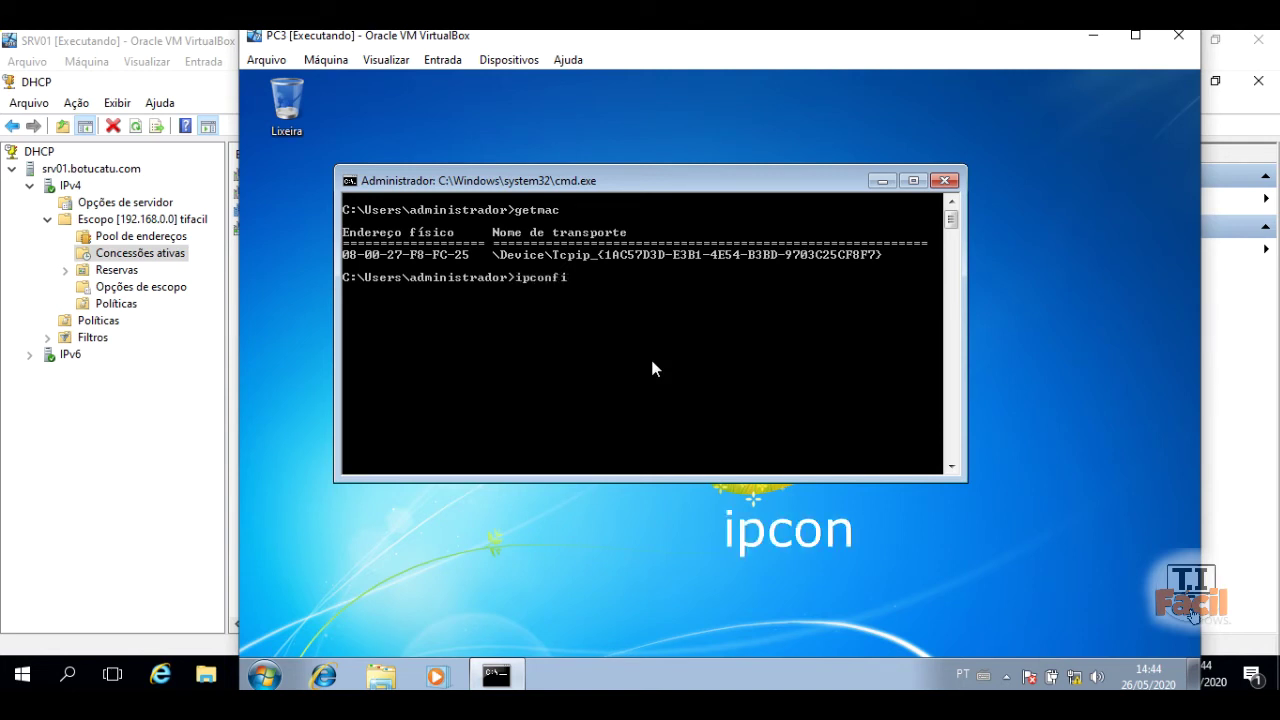
text(g /r)
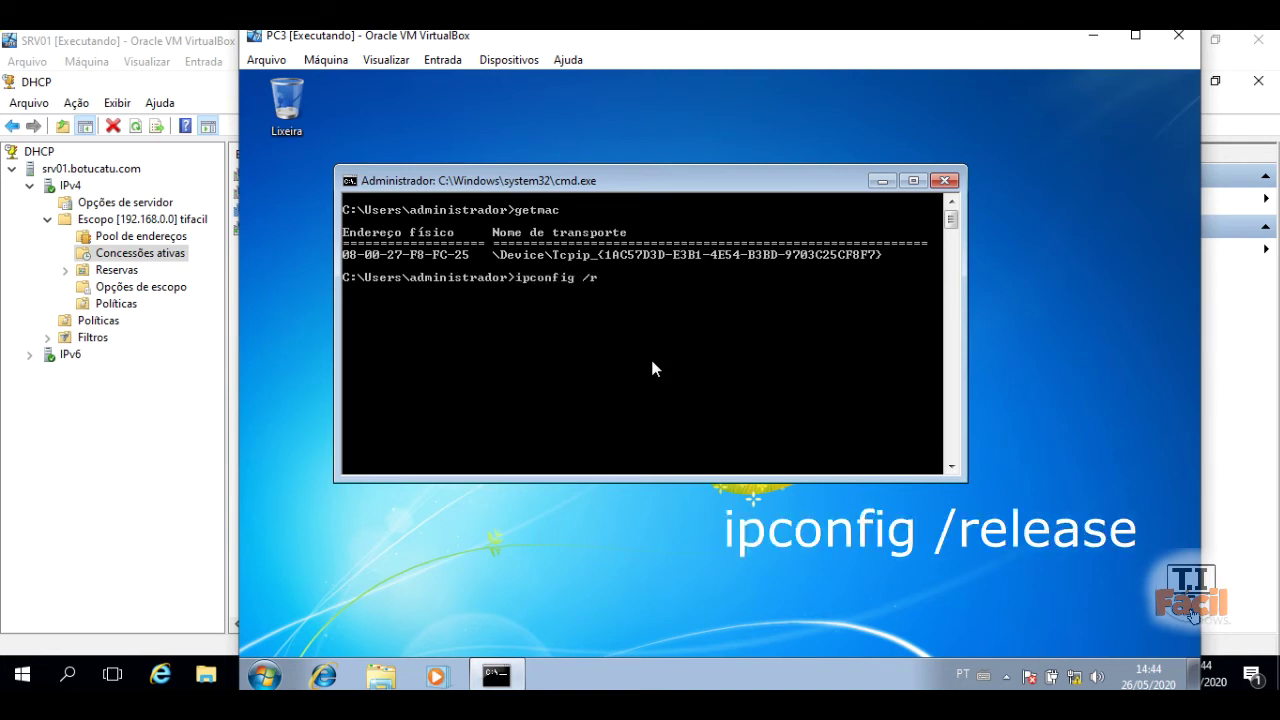
text(elease)
key(Return)
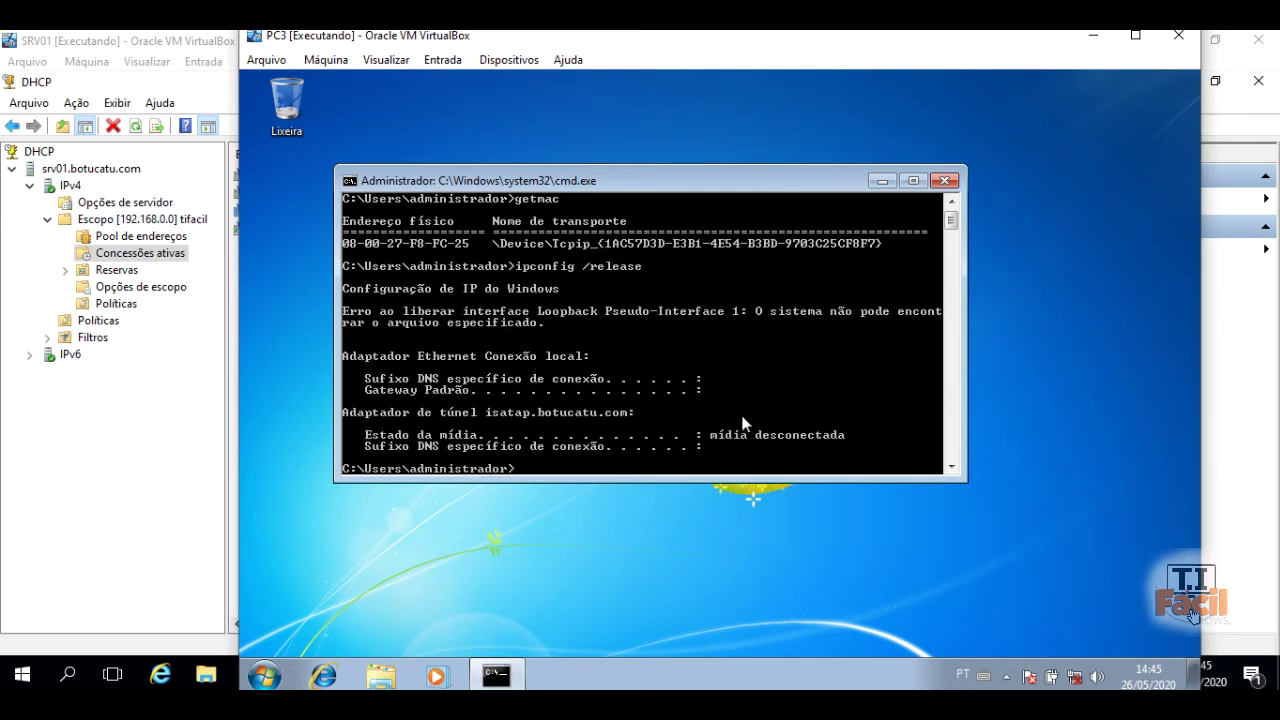
- Request a new IP address for PC3 by running ipconfig /renew
text(ipconfi)
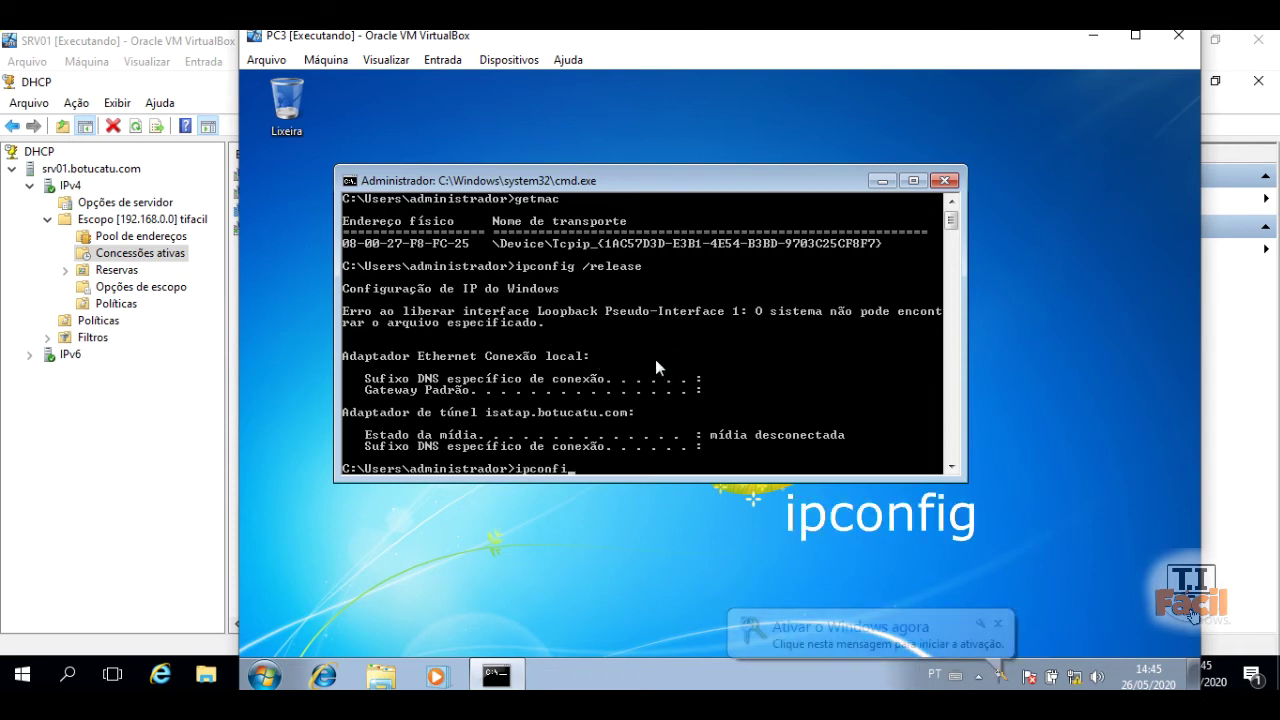
text(g /)
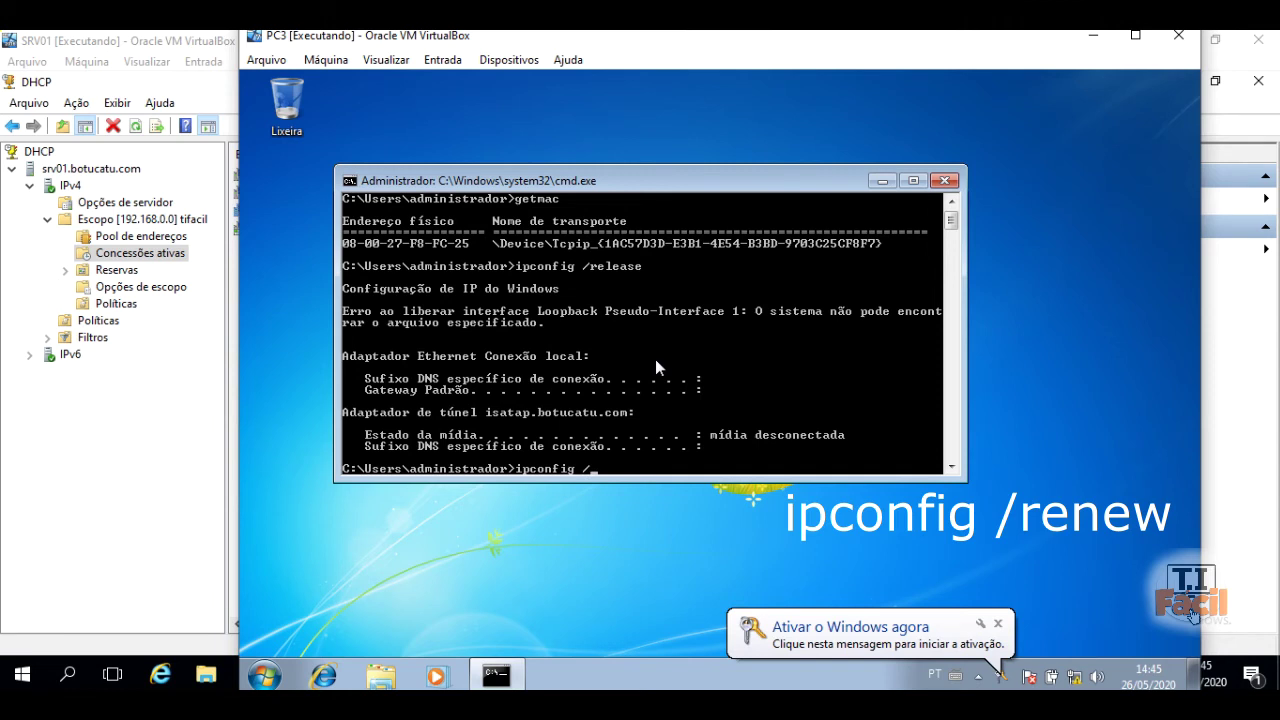
text(renew)
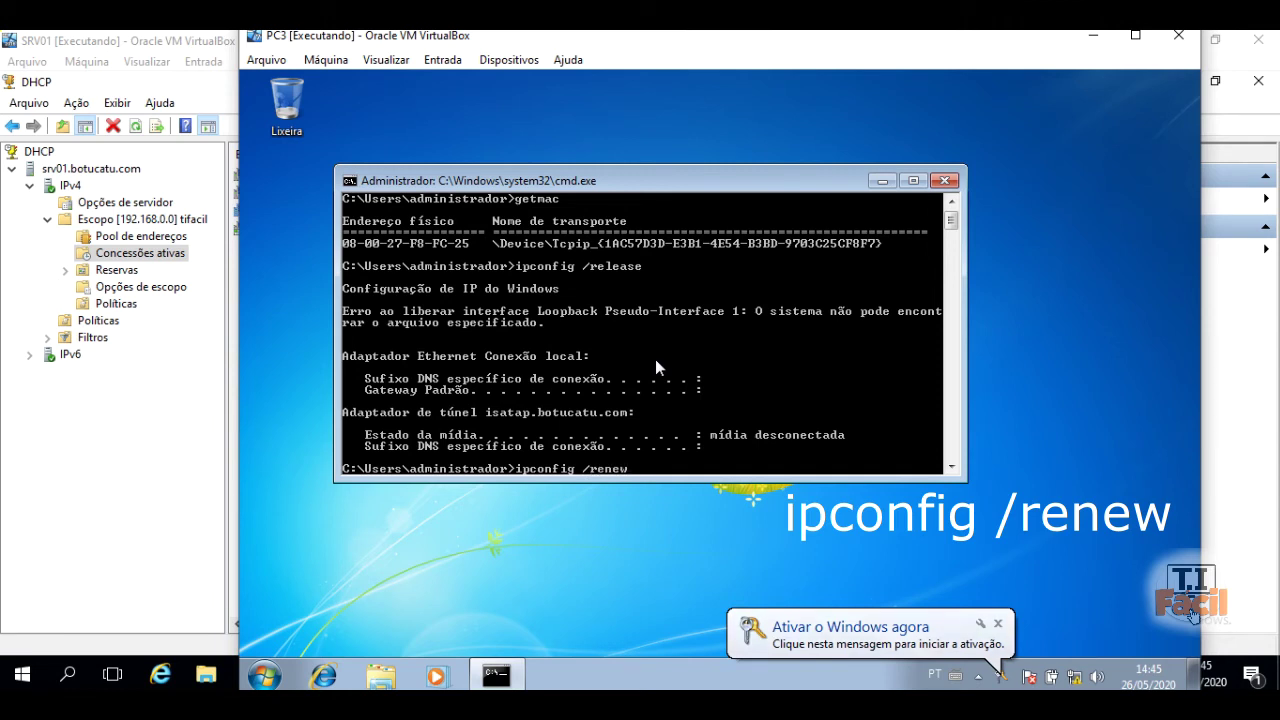
key(Return)
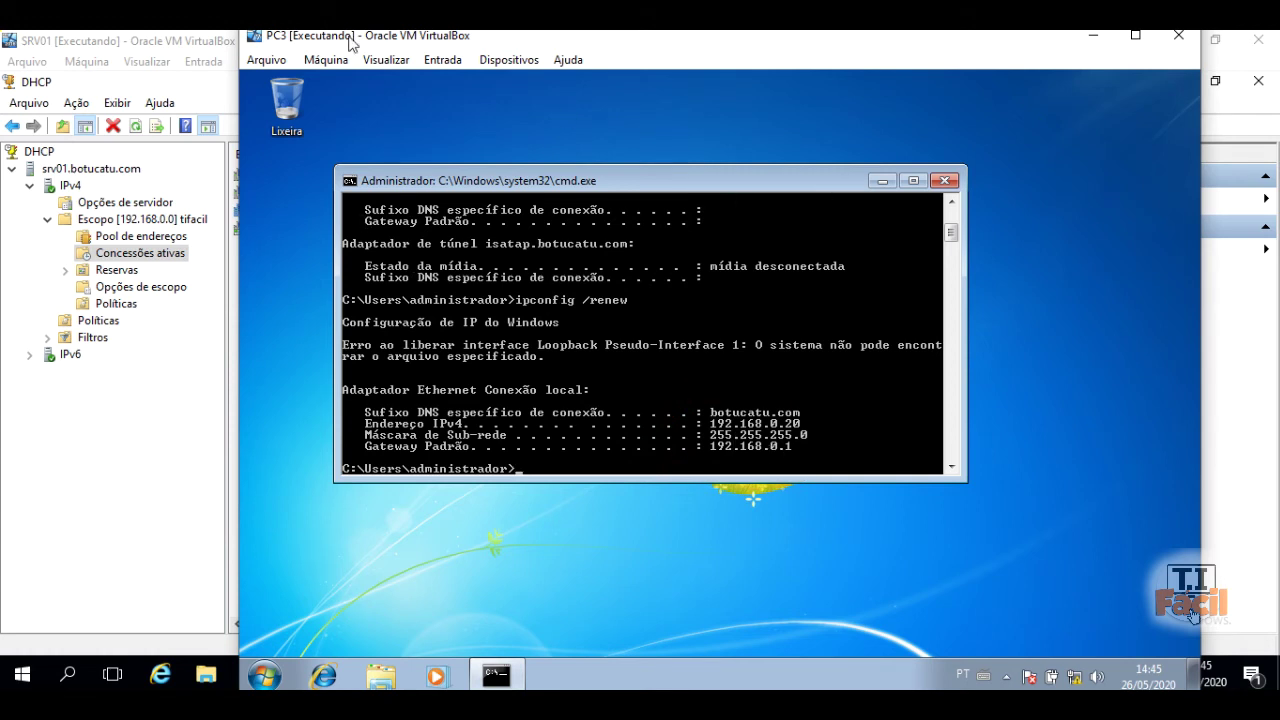
- Return to the SRV01 DHCP console, refresh the tifacil scope's active leases and check PC3's entry
click(1089, 35)
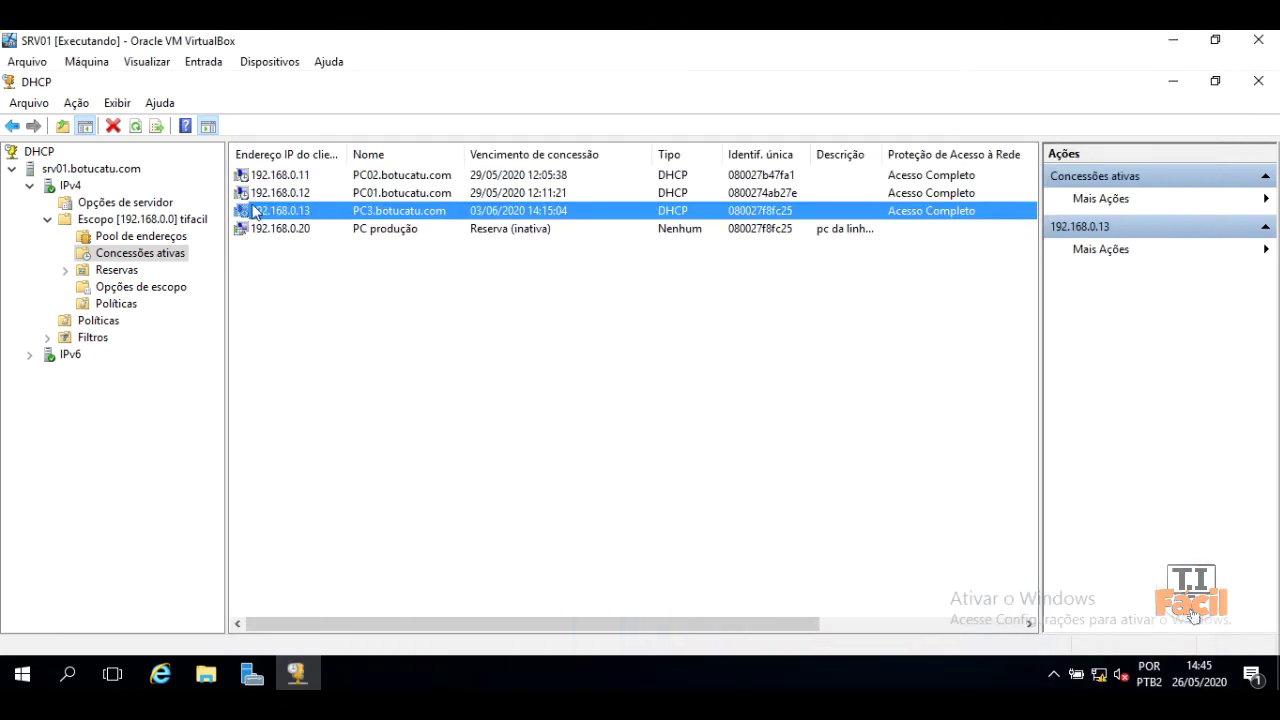
click(158, 257)
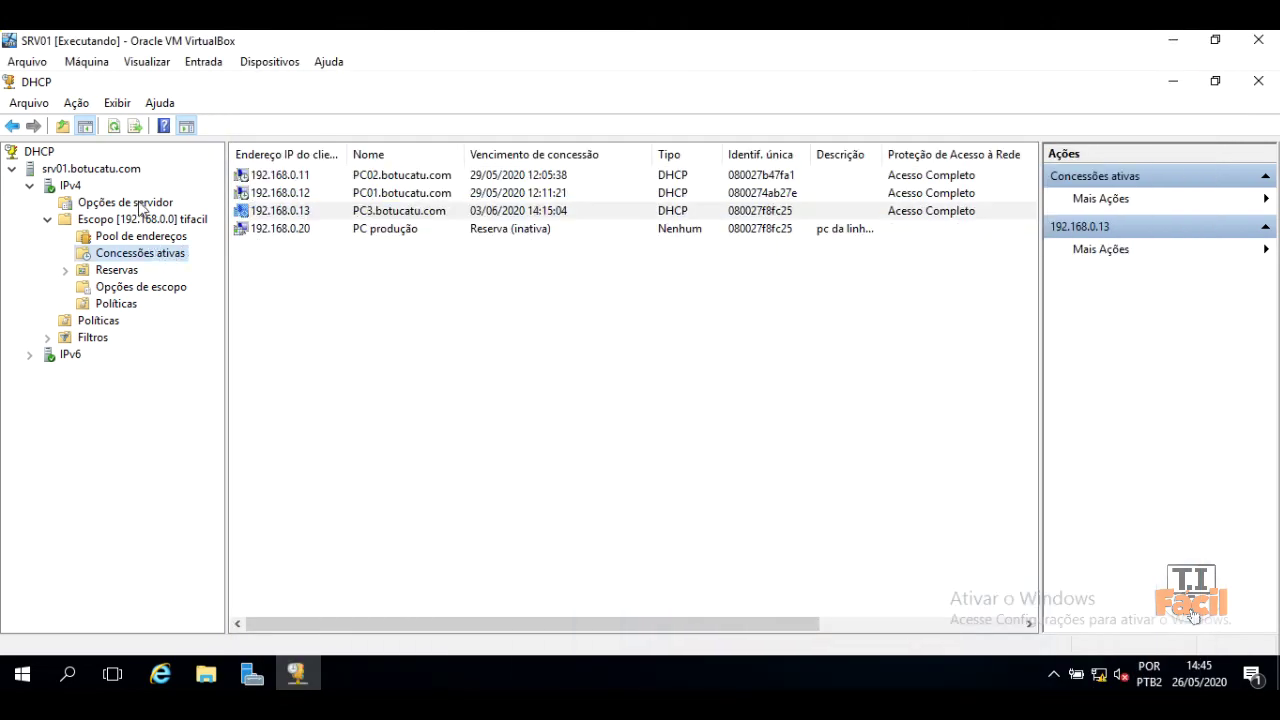
click(116, 130)
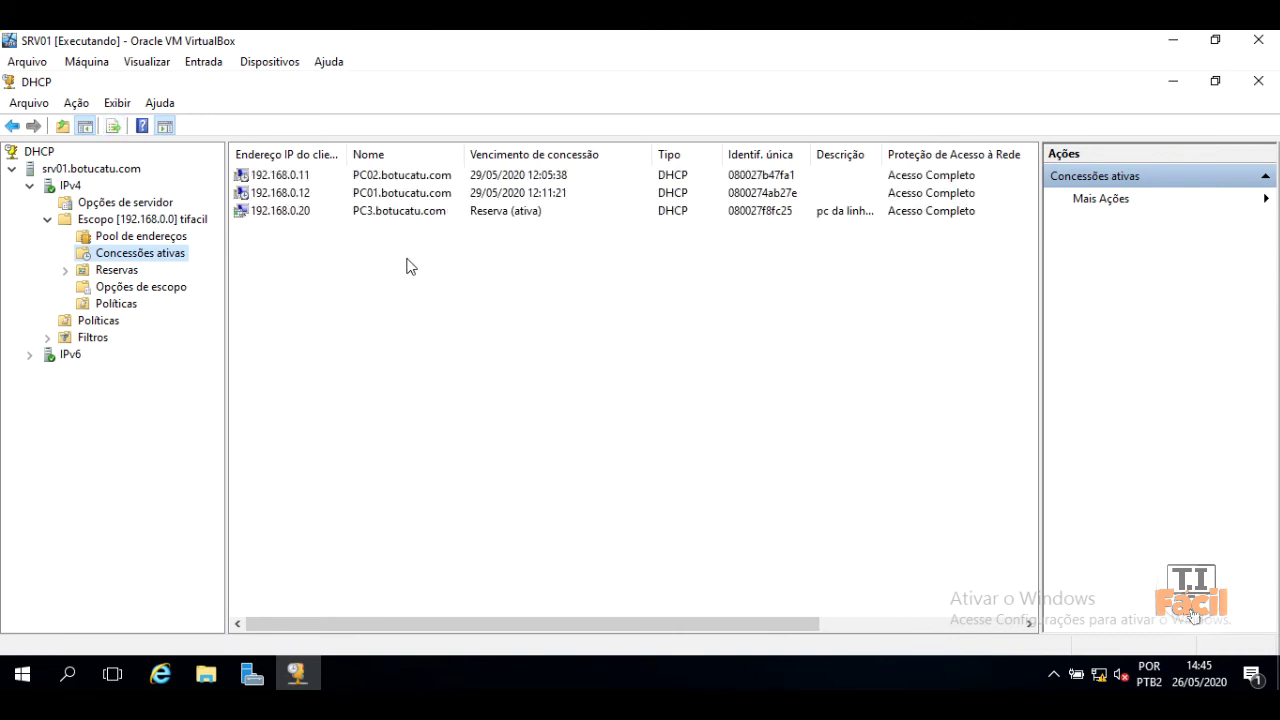
click(310, 212)
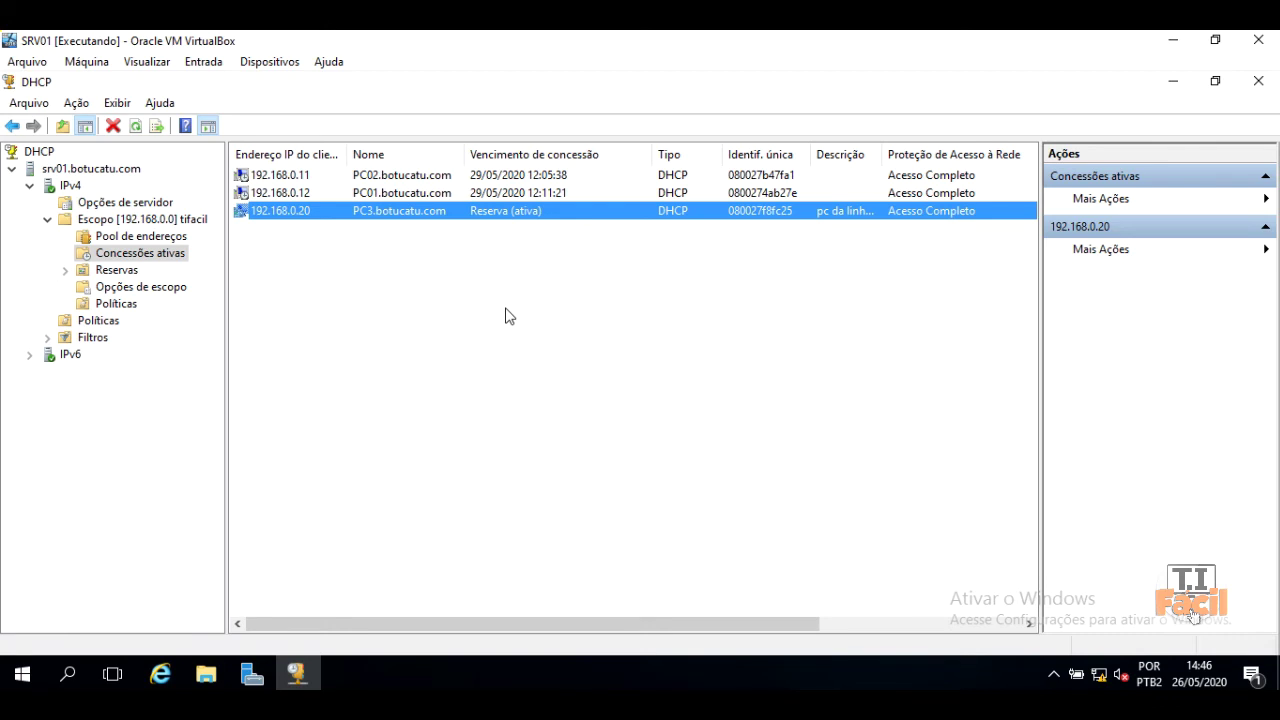
- Convert PC02's active lease 192.168.0.11 into a reservation, dismiss the message and select its entry
click(364, 175)
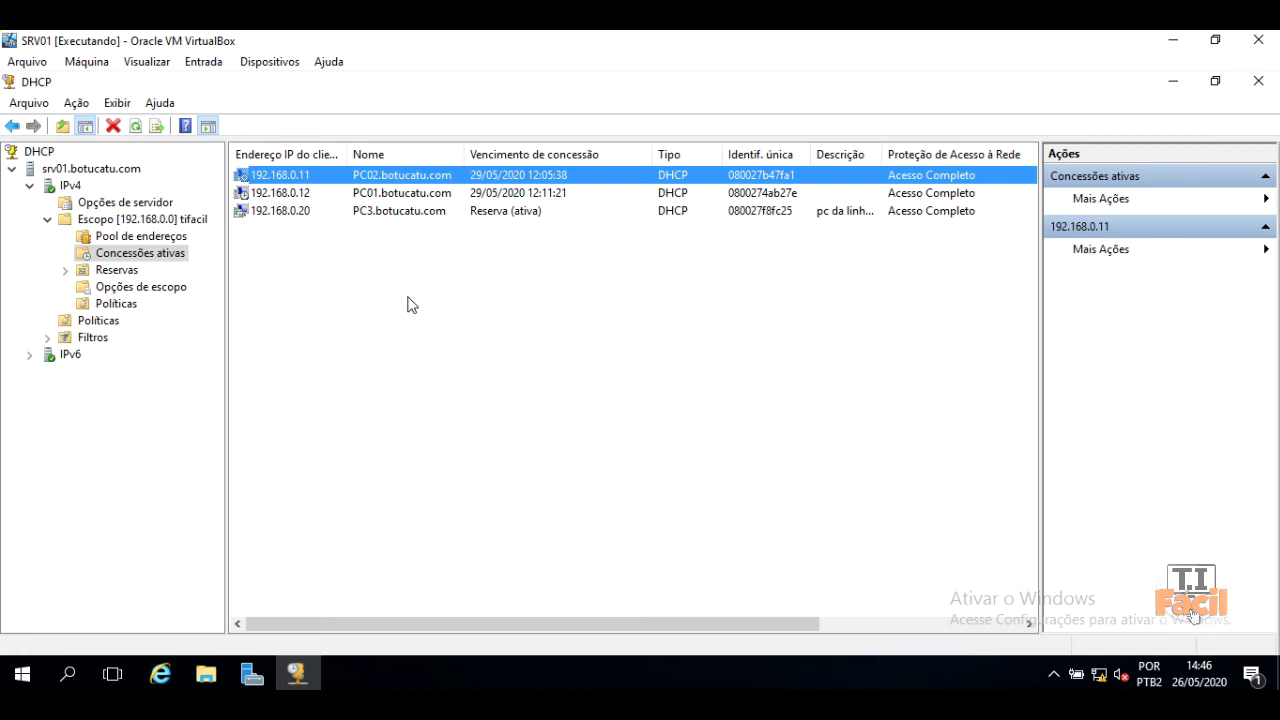
right_click(309, 181)
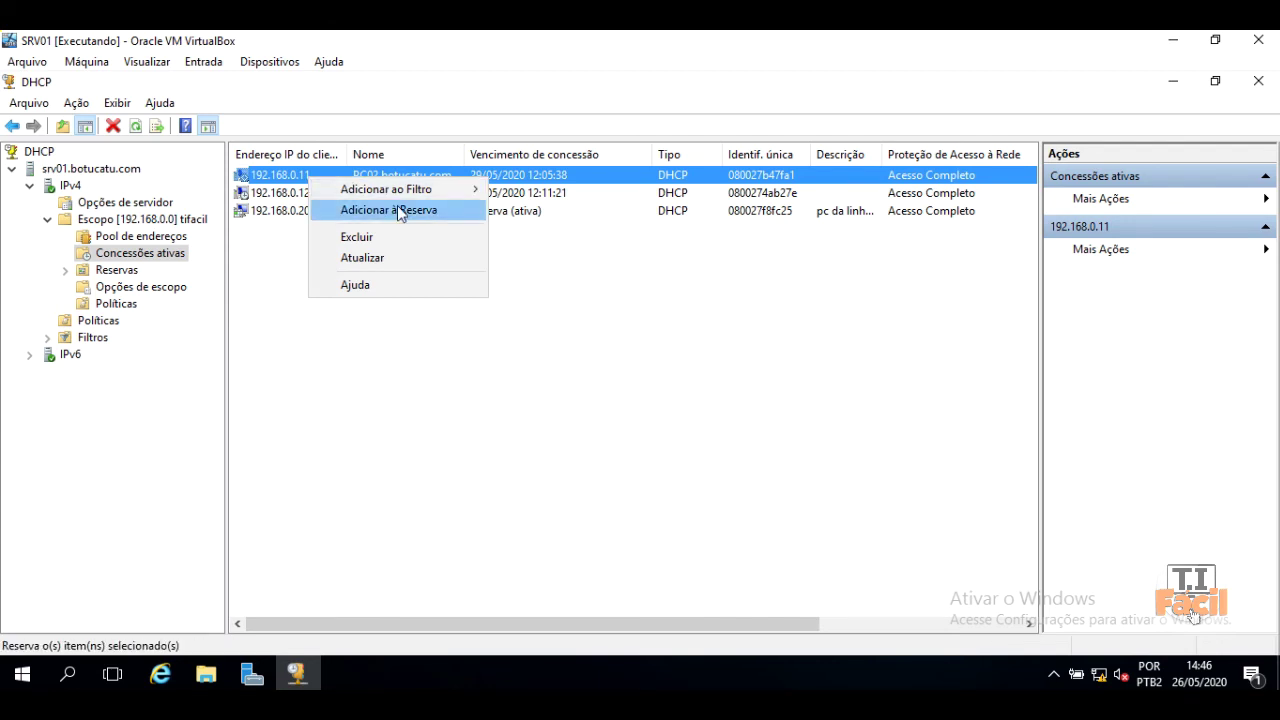
click(428, 215)
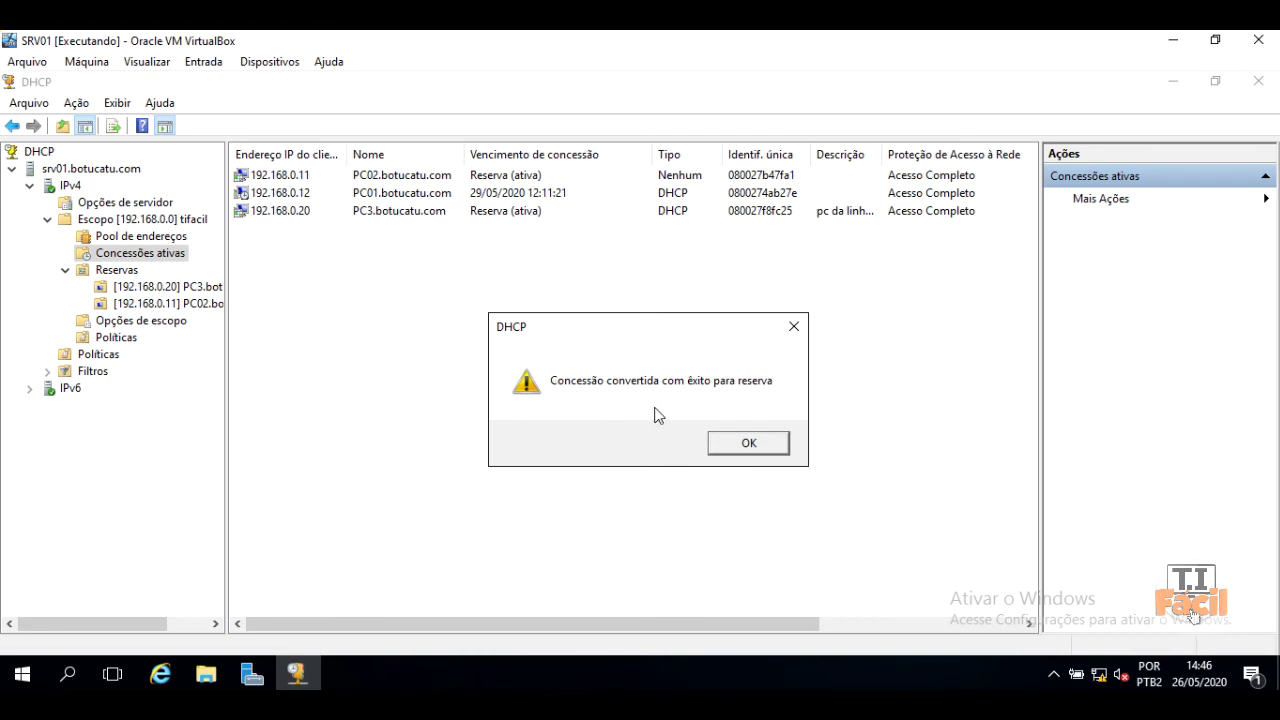
click(748, 441)
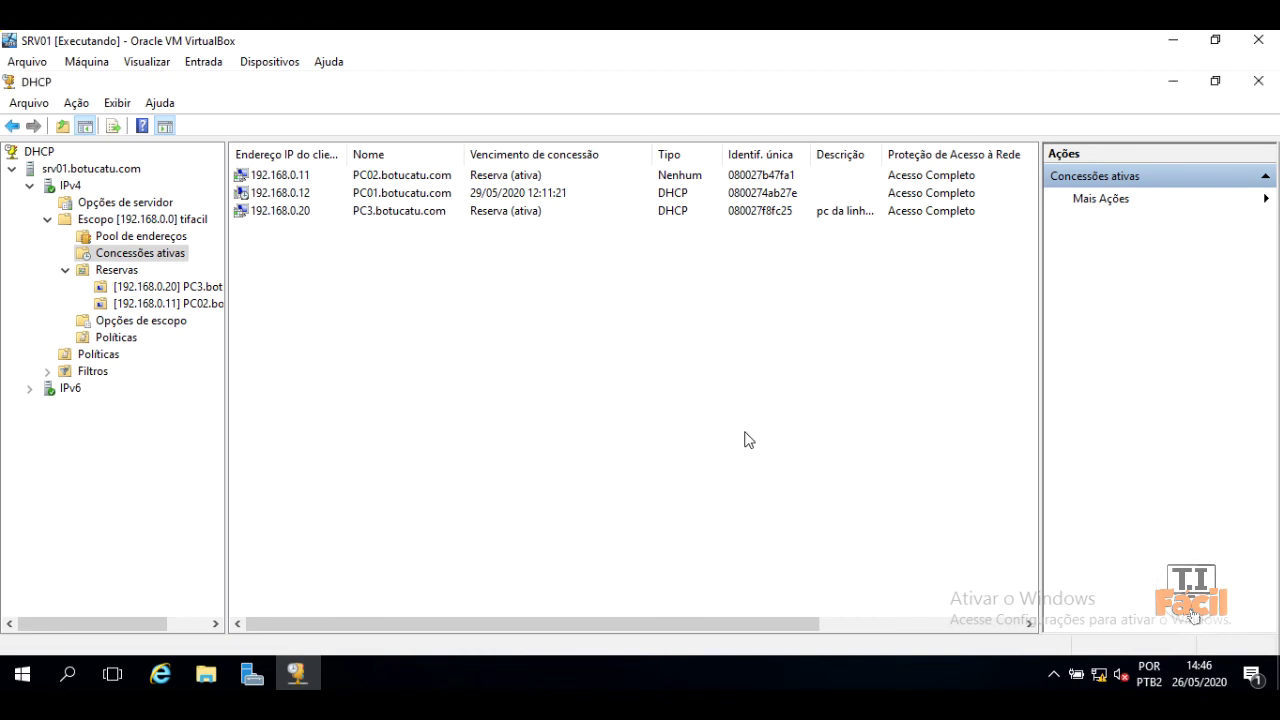
click(494, 178)
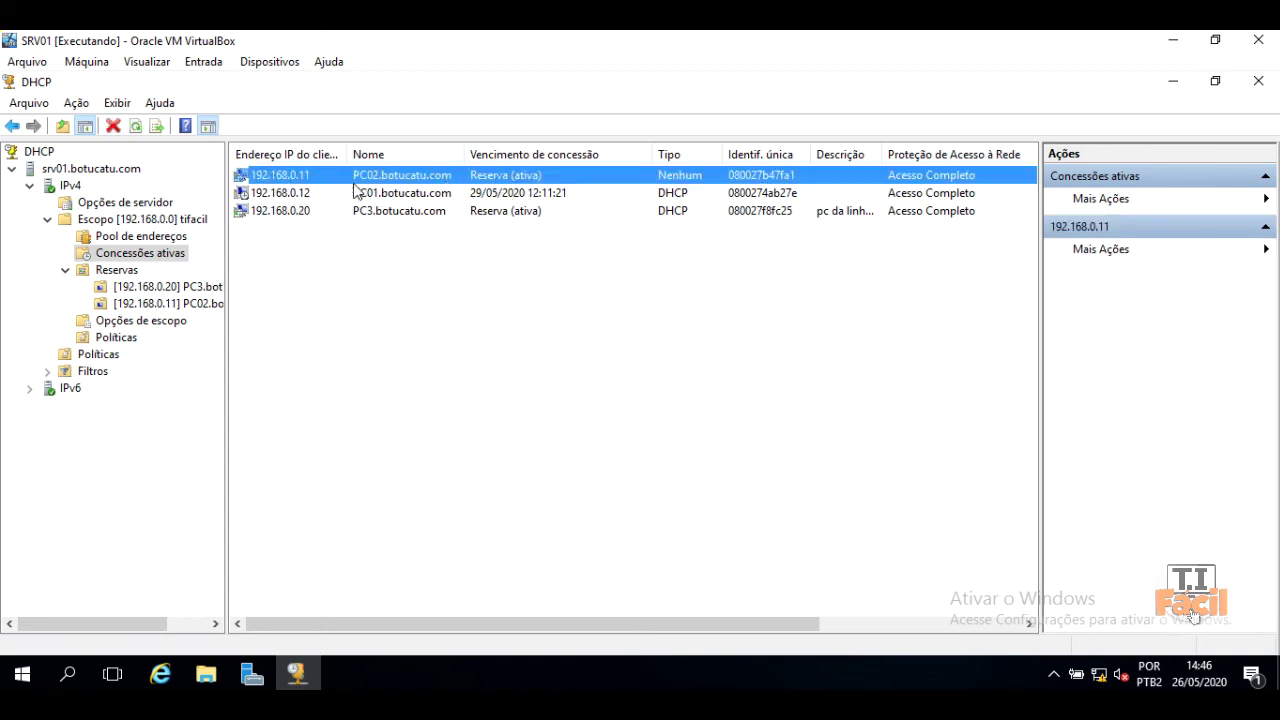